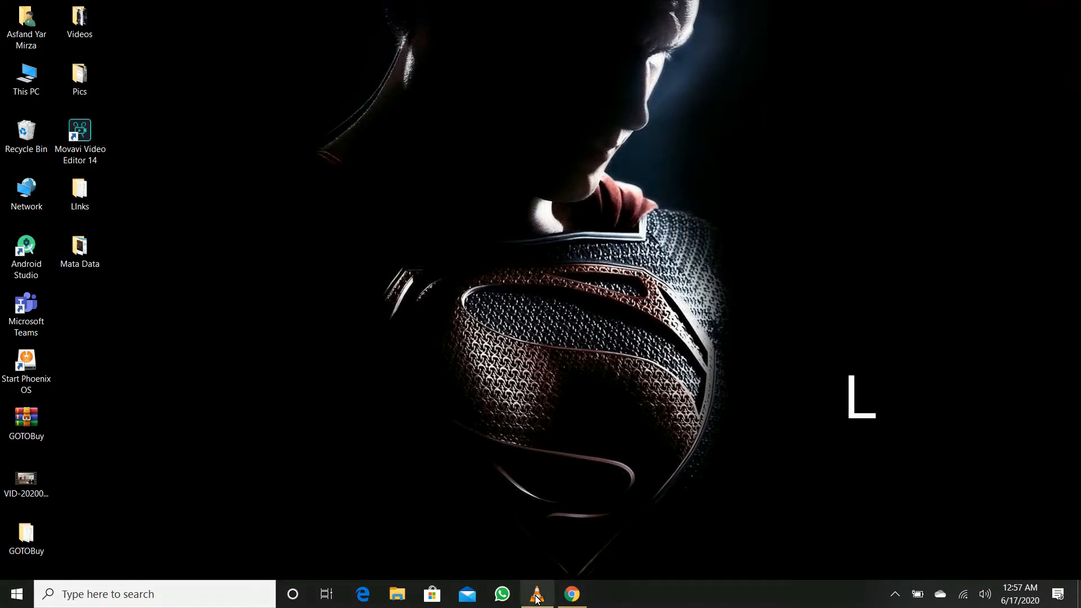
Switch to Chrome and download the Rainmeter 4.3.1 Final Release installer from rainmeter.net.
click(570, 598)
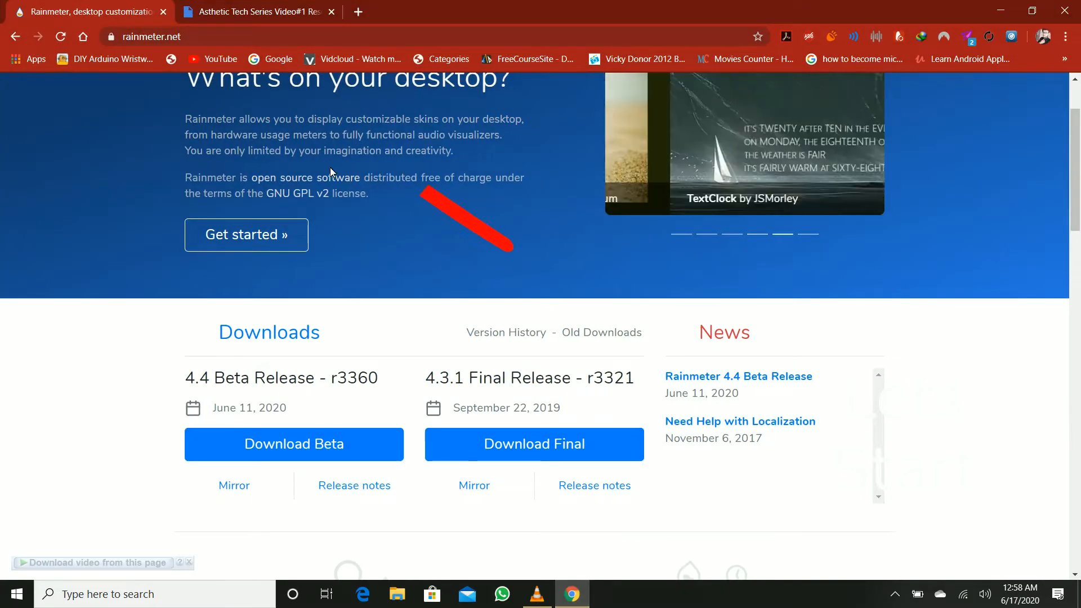
click(199, 42)
mouse_move(199, 41)
mouse_down()
mouse_move(120, 39)
mouse_move(194, 38)
mouse_up()
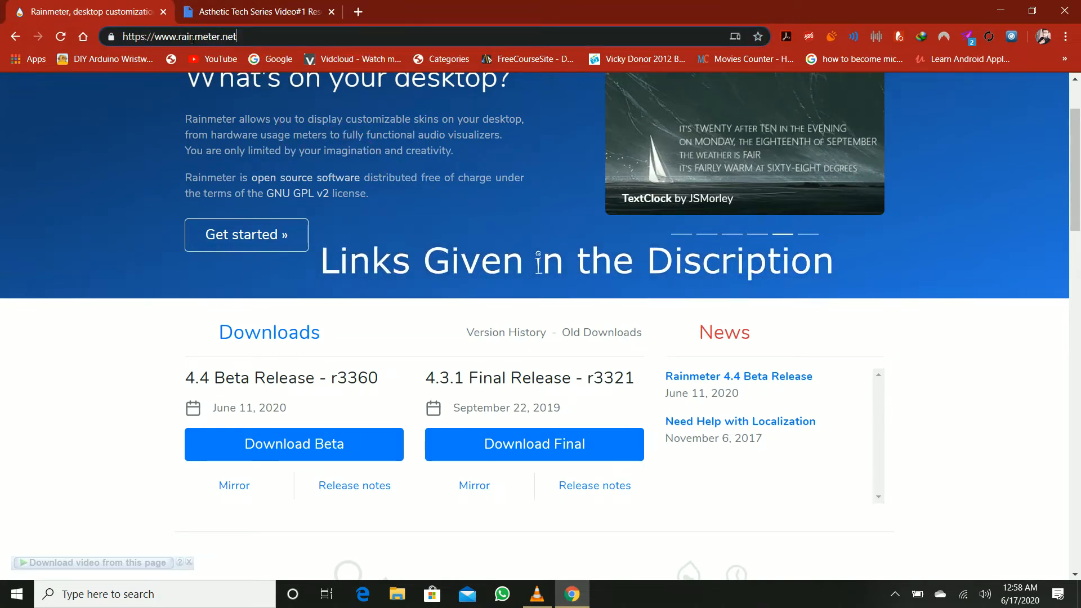
click(118, 365)
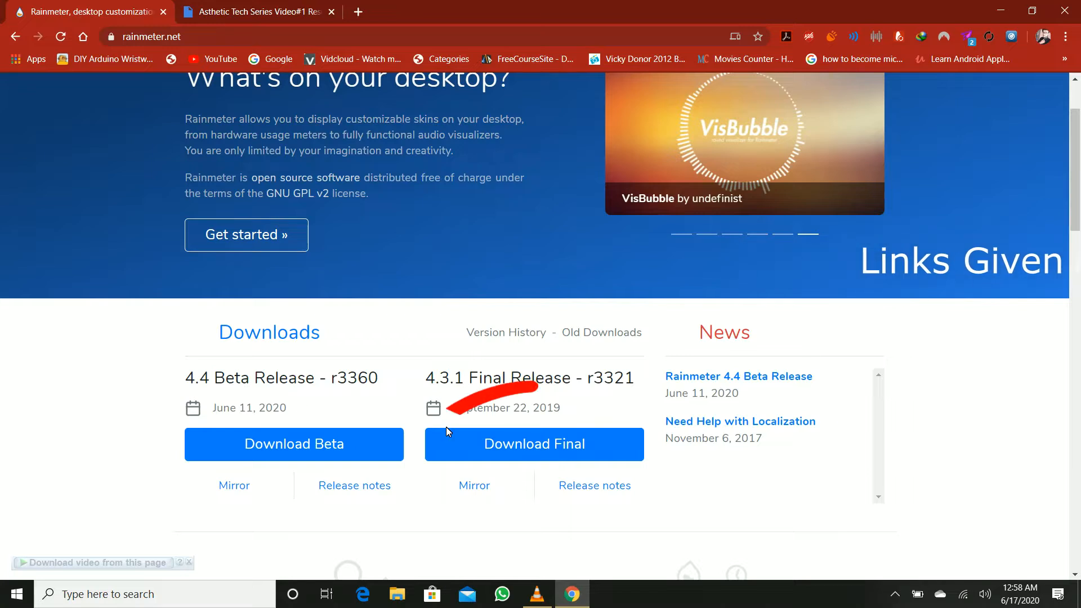
click(520, 450)
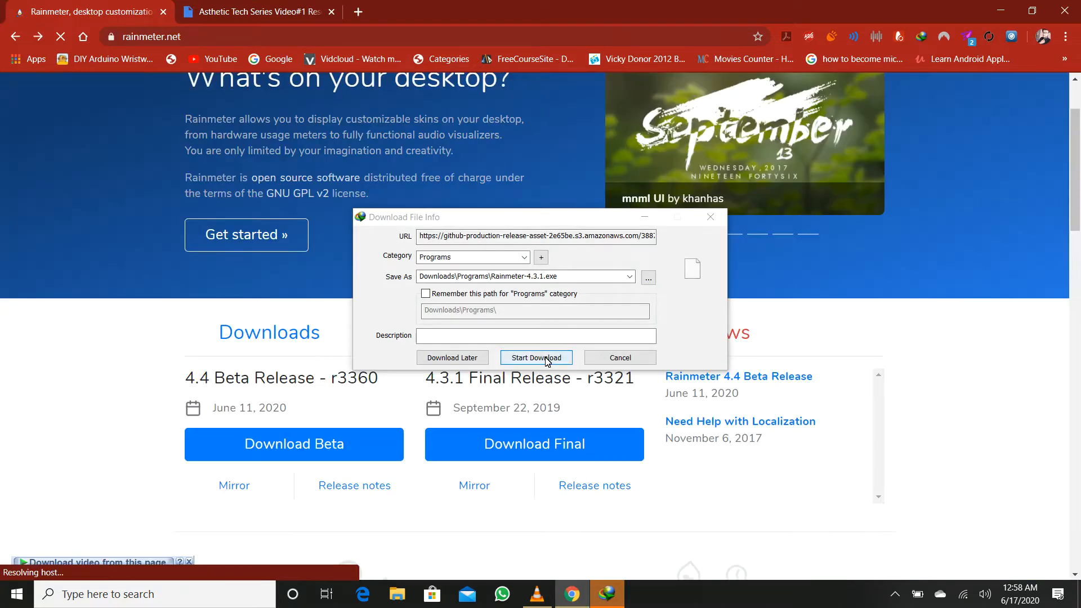
click(541, 358)
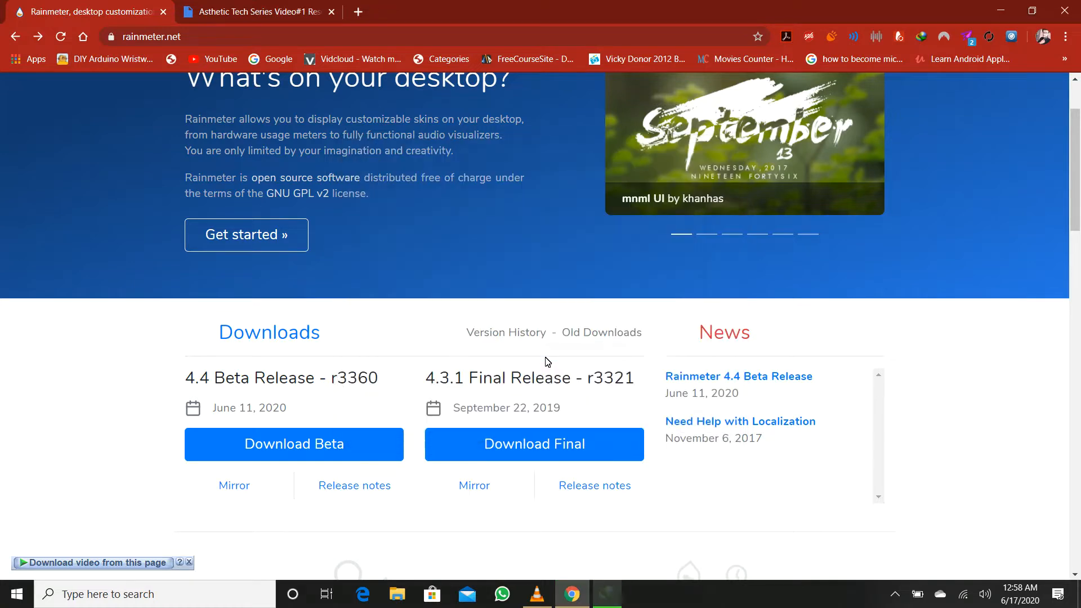
Download Asthetic Tech Series Video#1 Resources.zip from its Google Drive page, then minimize the browser.
click(255, 12)
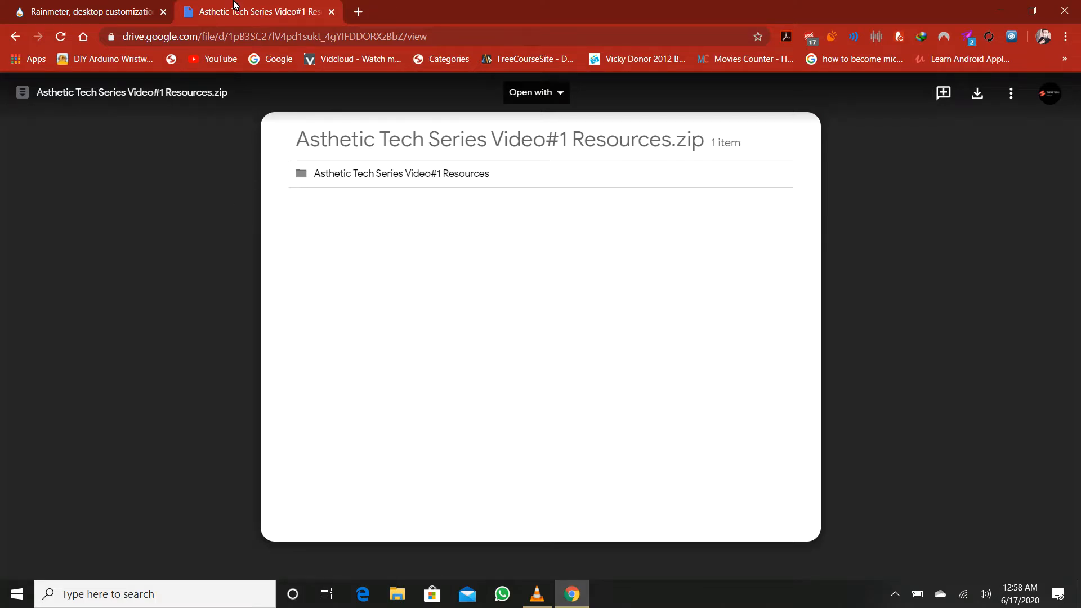
drag(146, 37, 404, 38)
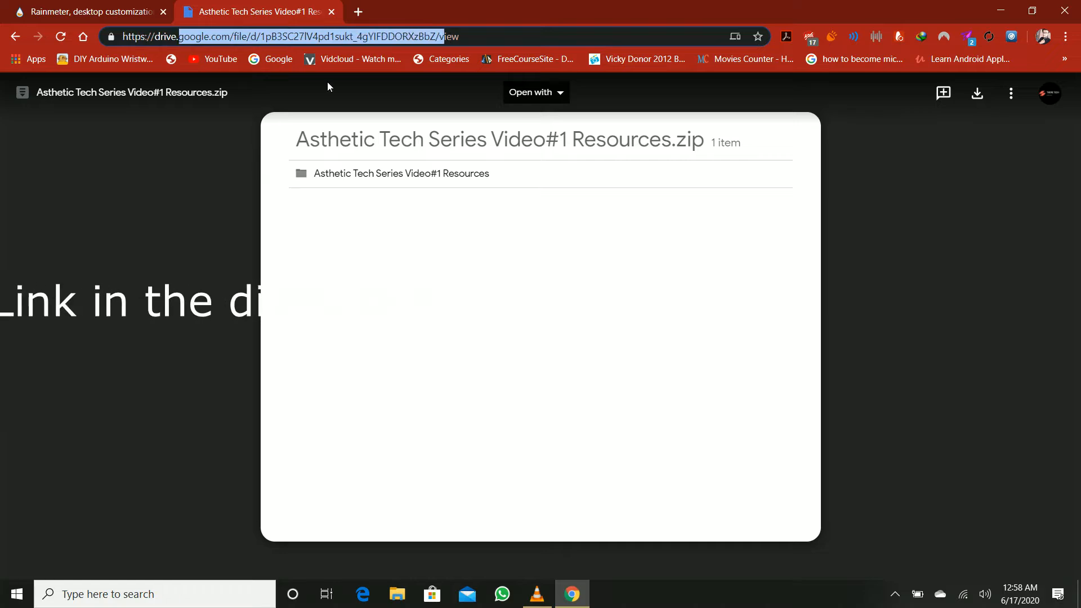
click(238, 161)
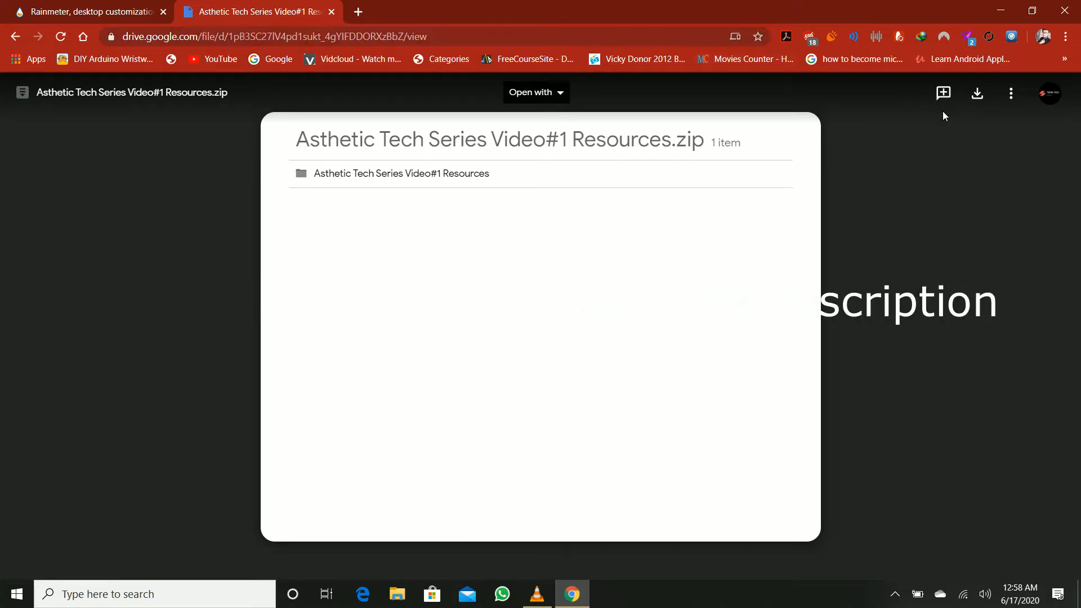
click(979, 95)
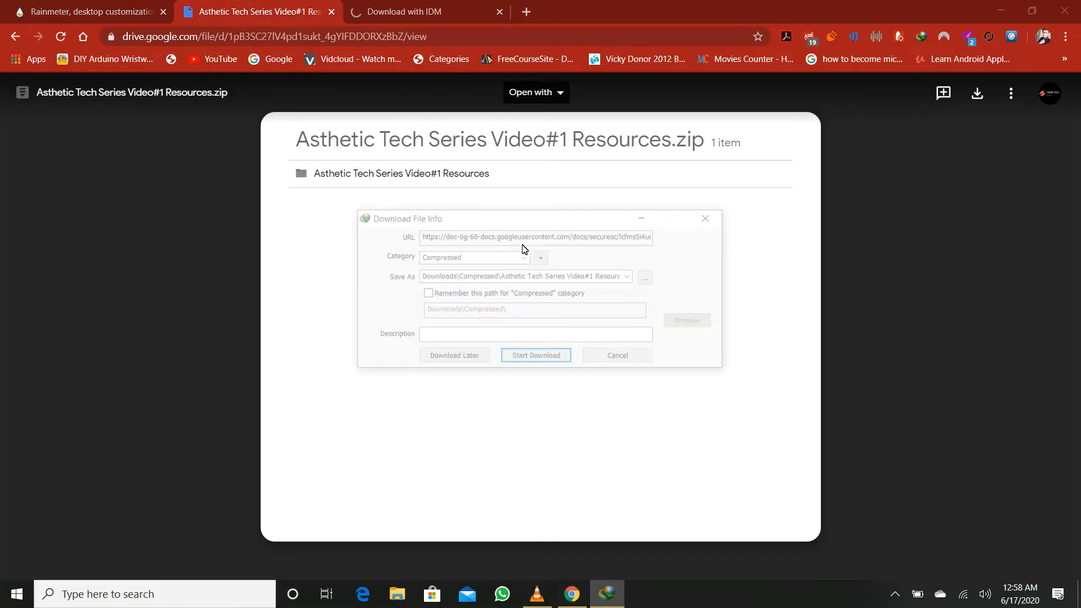
click(534, 359)
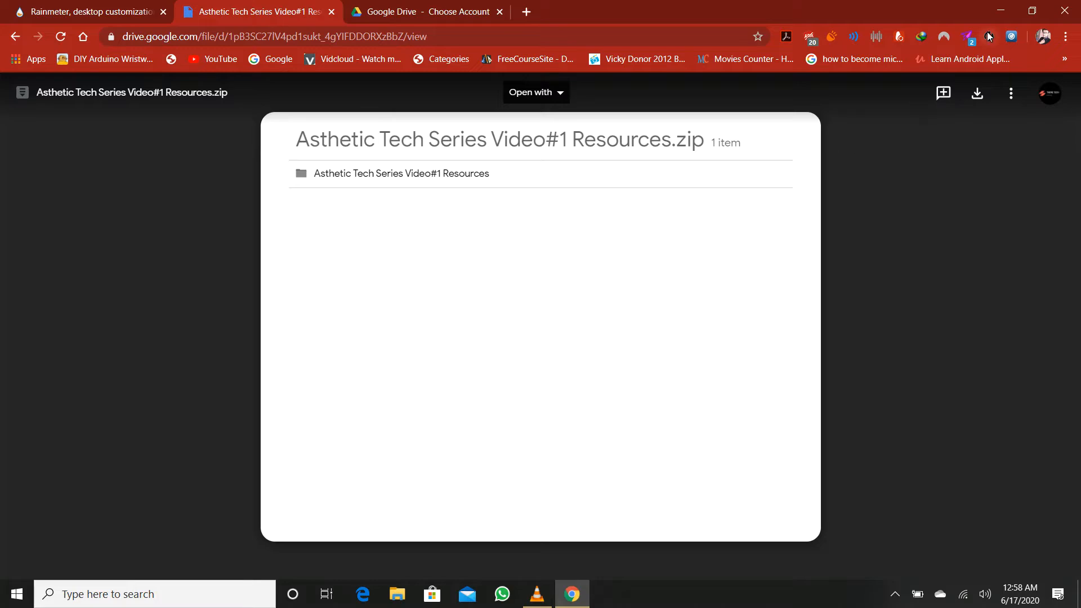
click(998, 5)
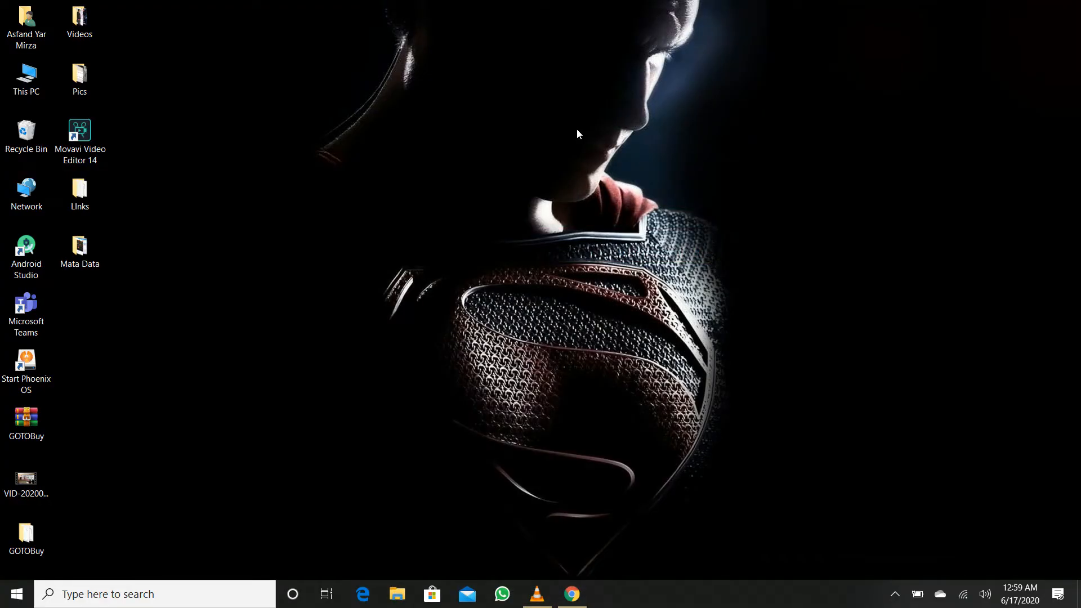
Launch the Rainmeter-4.3.1 installer from the Programs folder in Downloads.
double_click(16, 88)
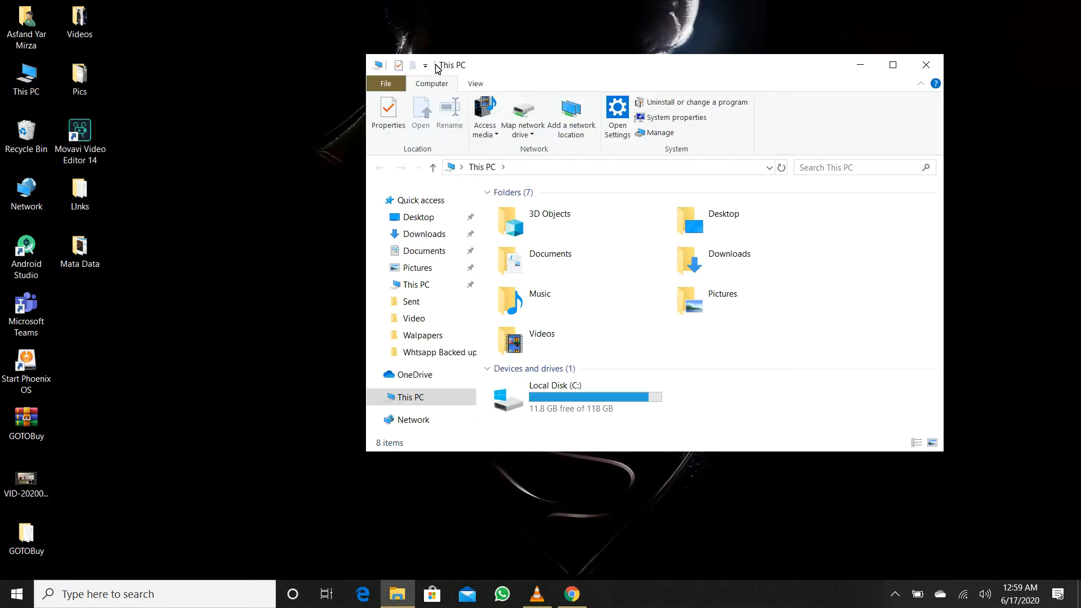
click(892, 64)
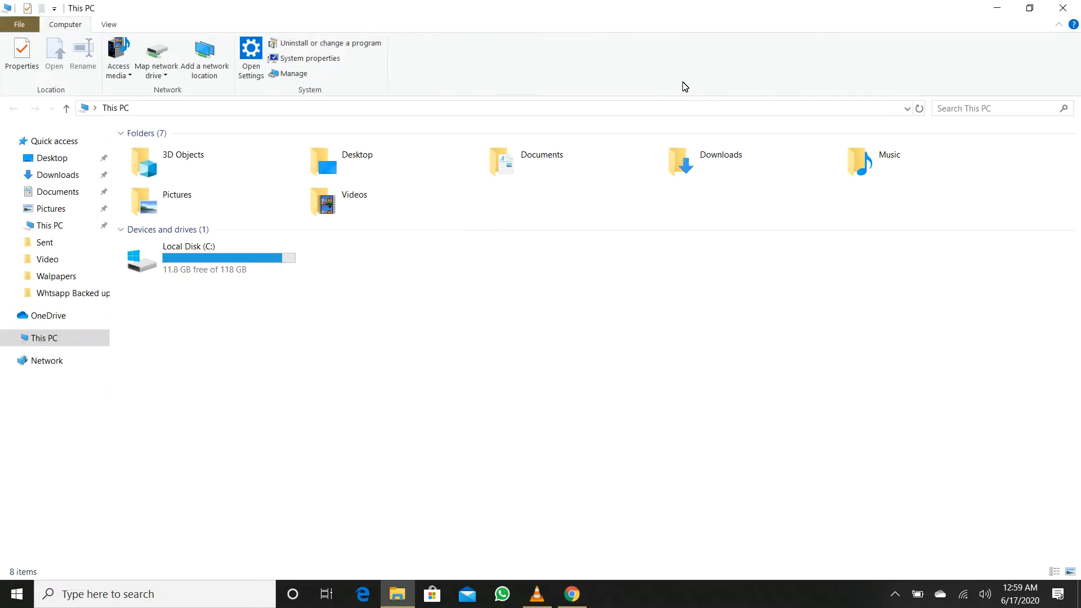
click(53, 176)
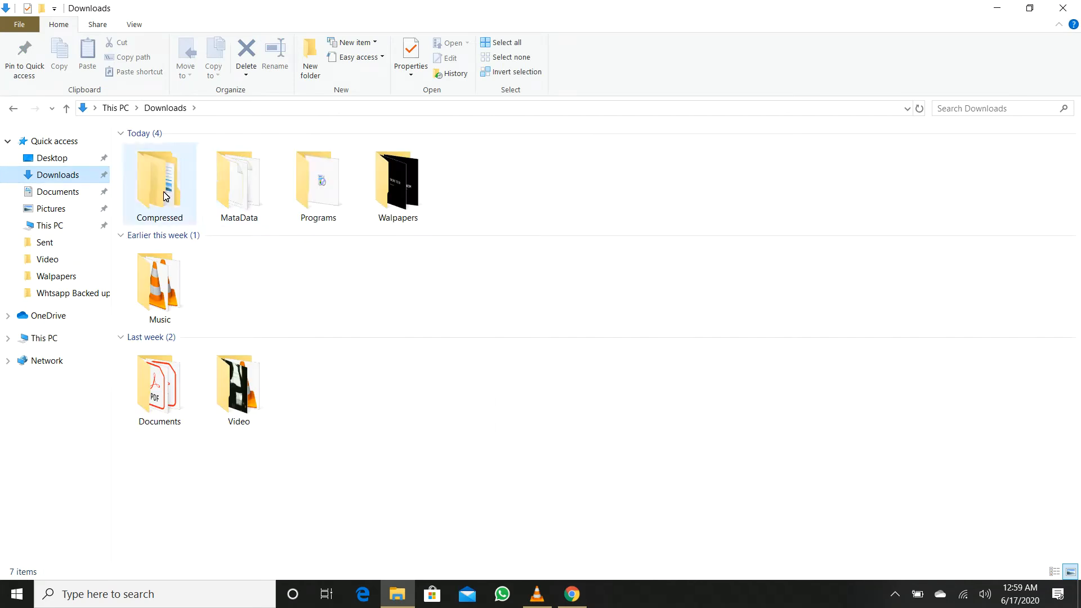
double_click(314, 191)
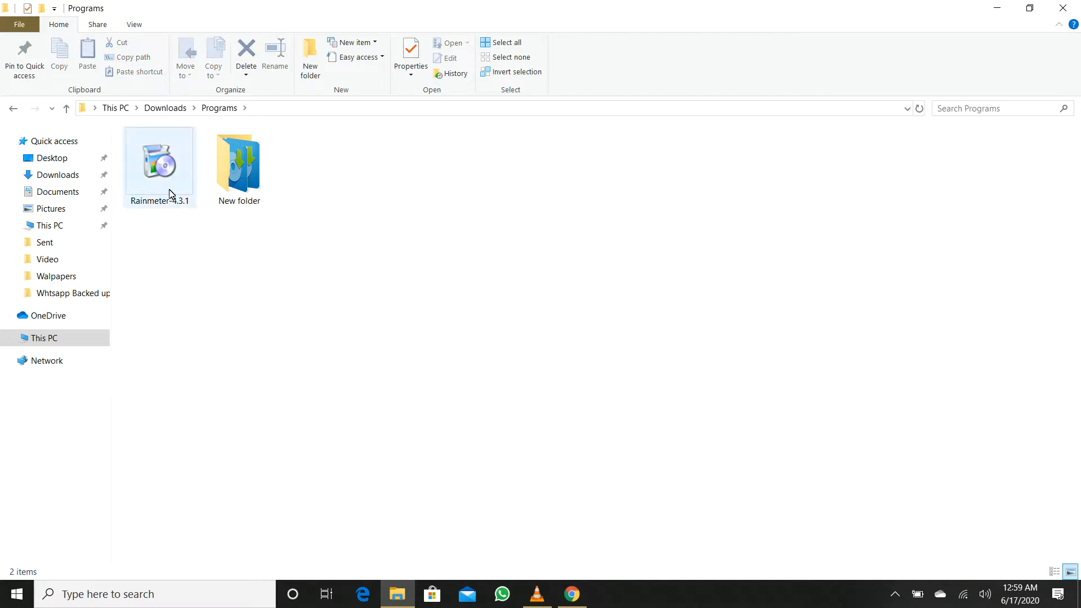
click(172, 190)
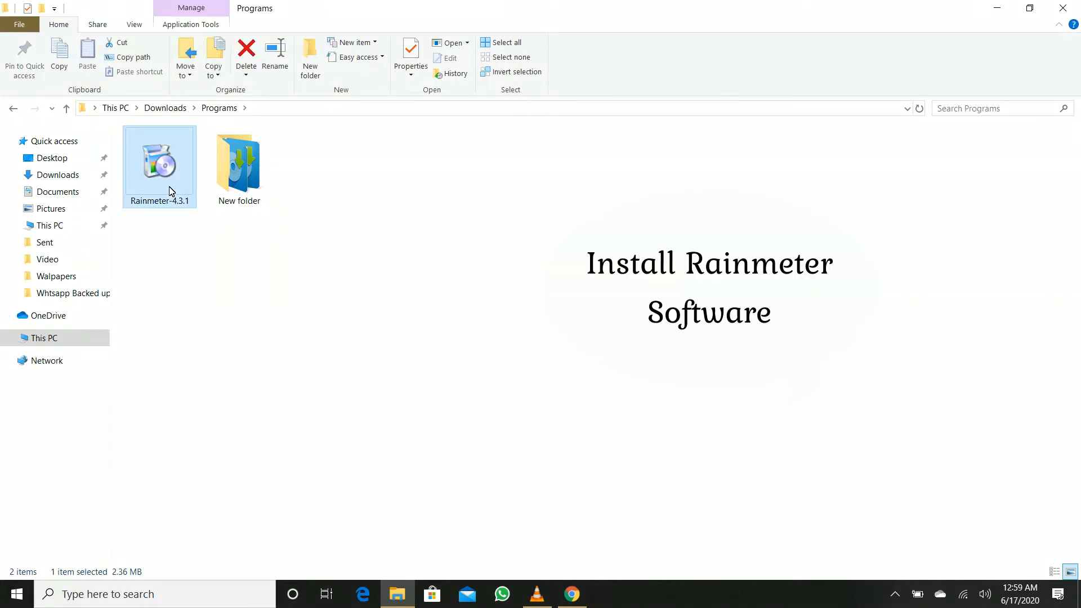
double_click(172, 191)
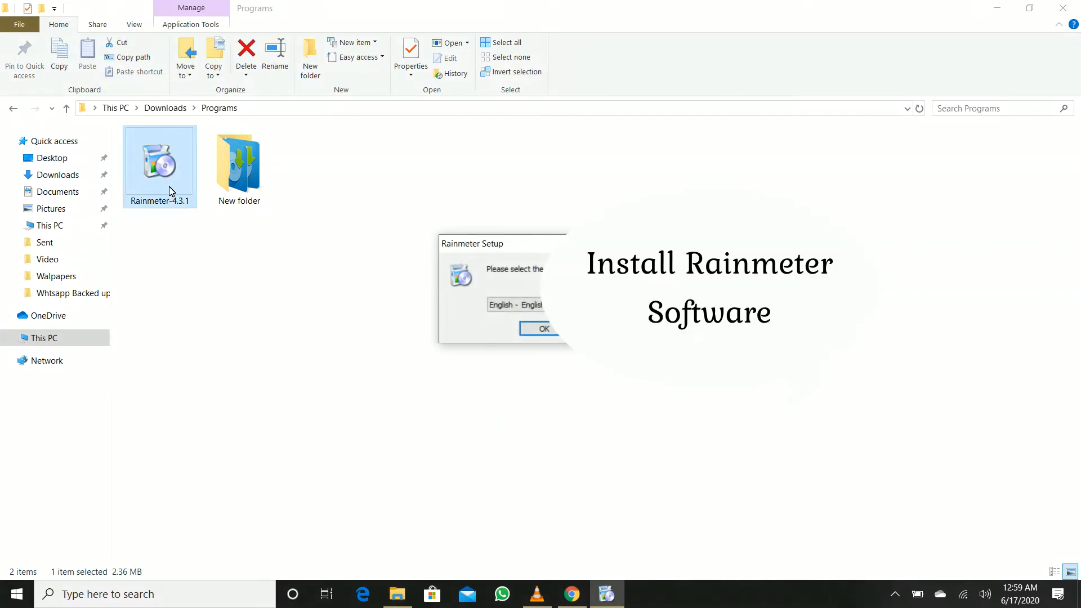
Install Rainmeter in English with the Standard installation type and finish setup with Run Rainmeter enabled.
click(553, 332)
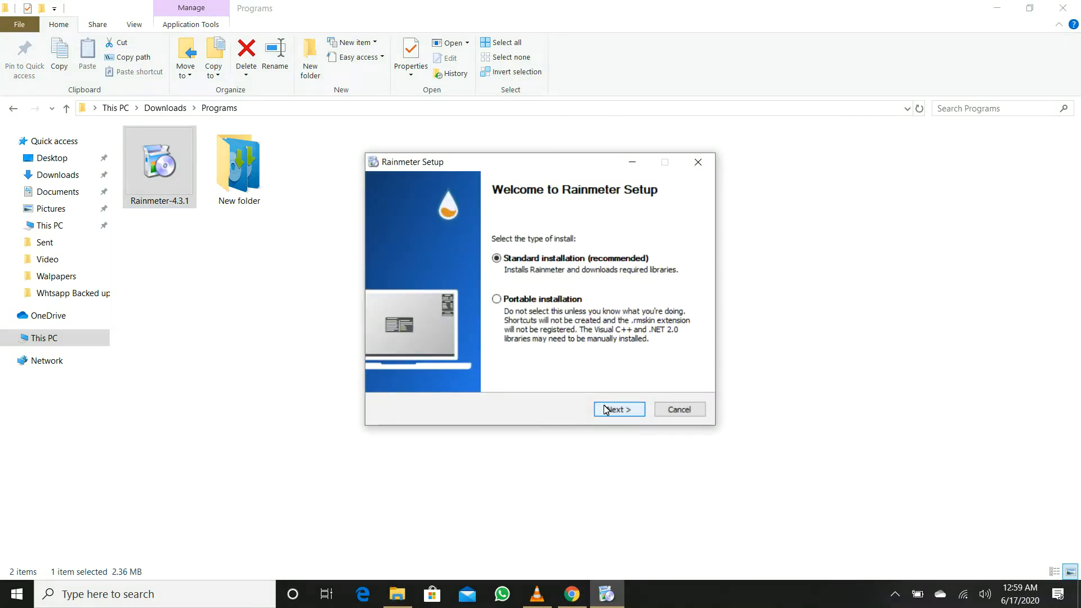
click(606, 409)
click(613, 411)
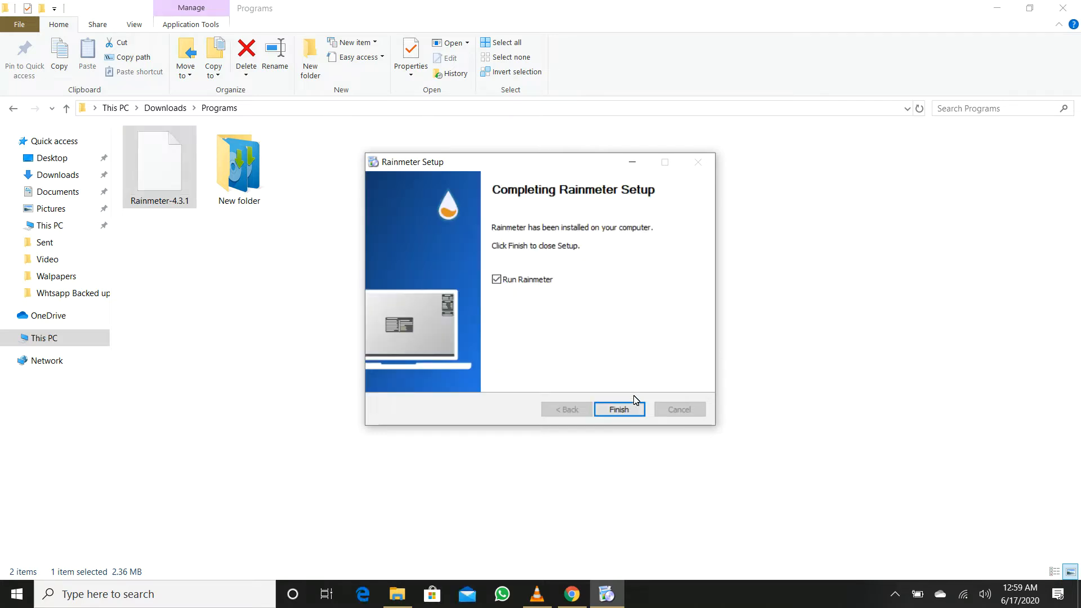
click(626, 412)
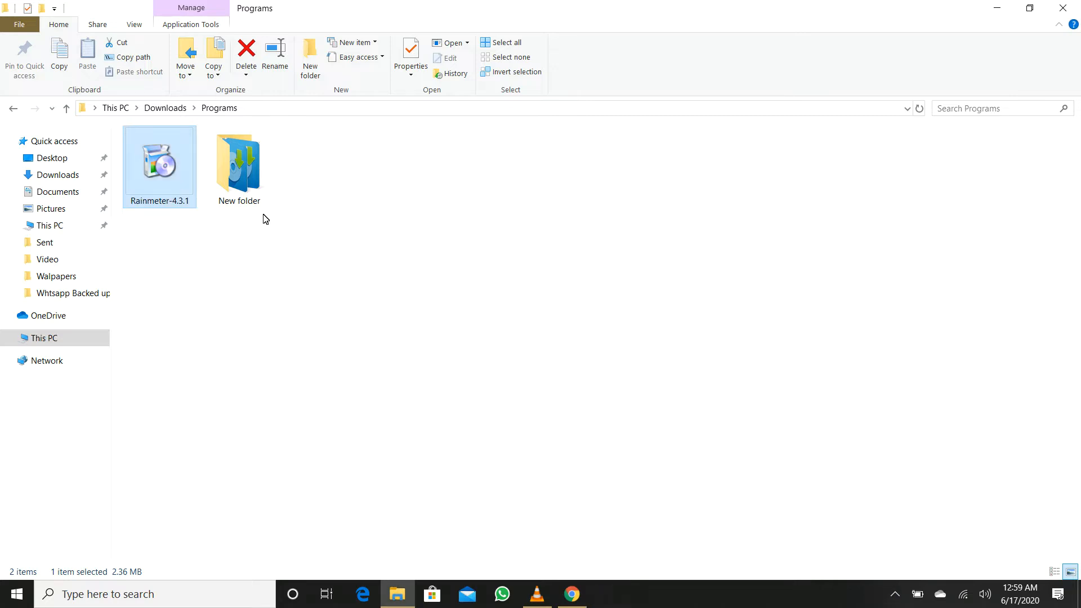
Extract the Asthetic Tech Series Video#1 Resources archive in place inside the Compressed folder of Downloads.
click(165, 108)
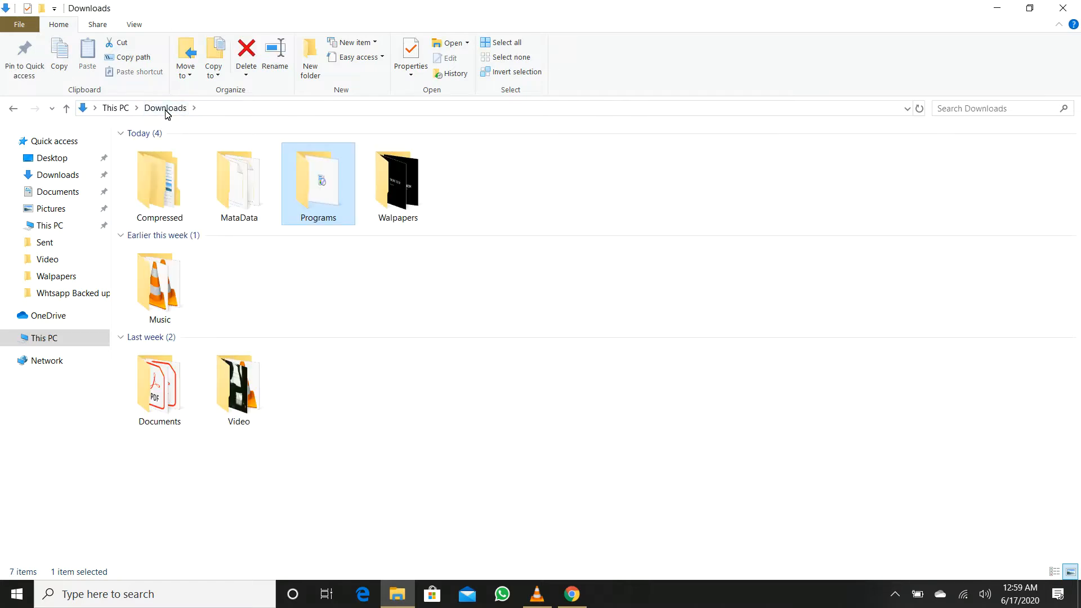
double_click(150, 196)
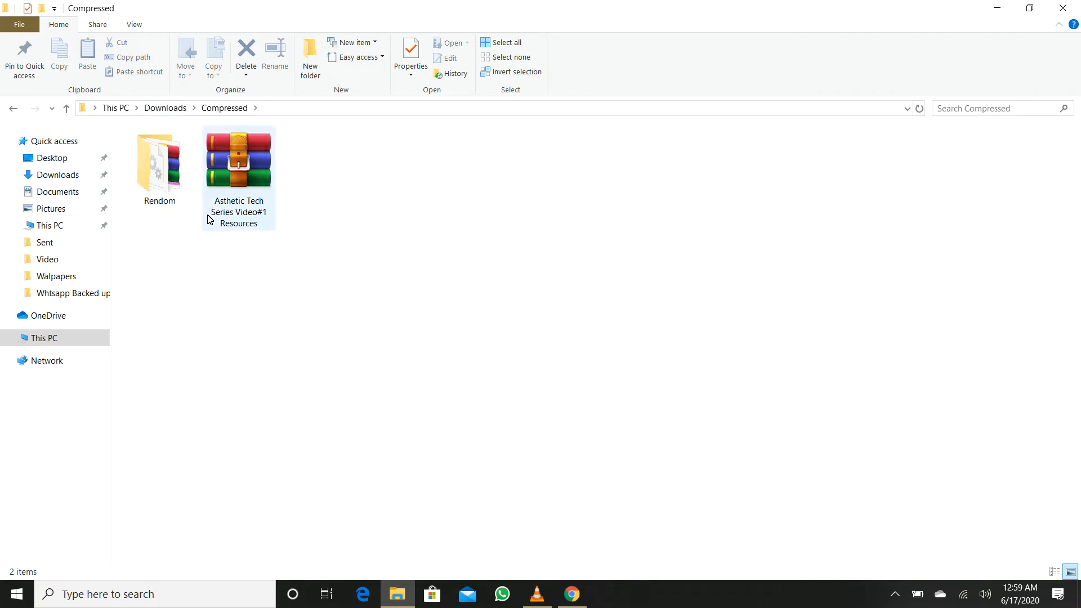
click(228, 189)
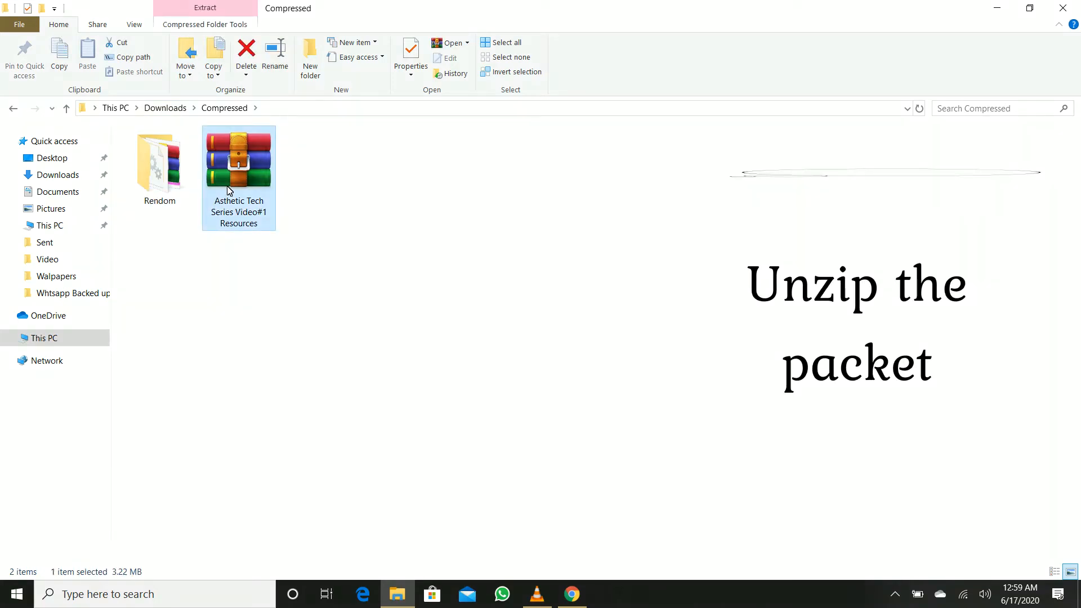
right_click(229, 191)
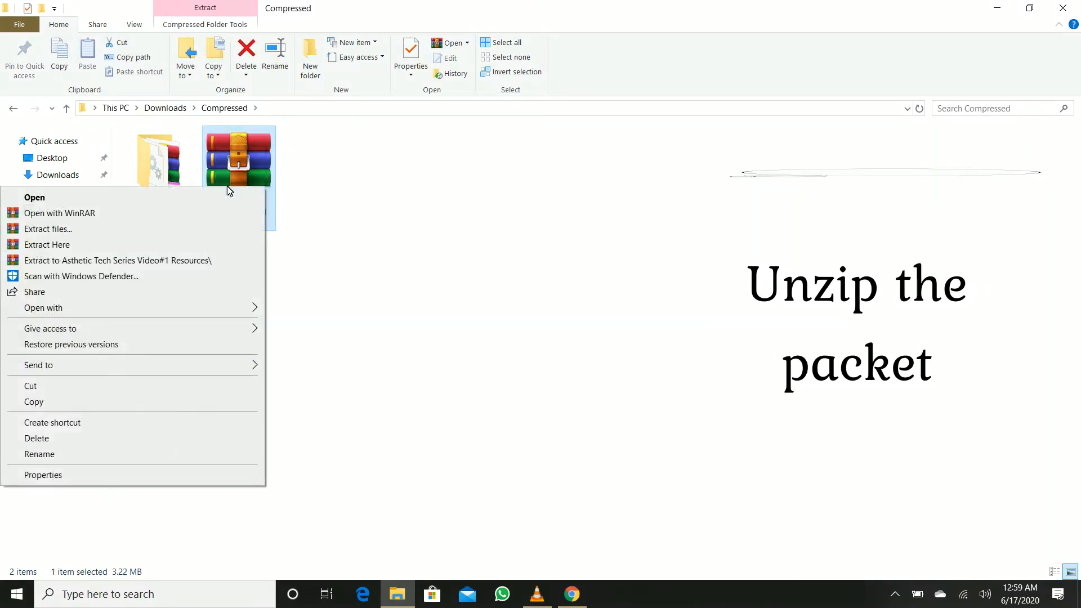
click(195, 247)
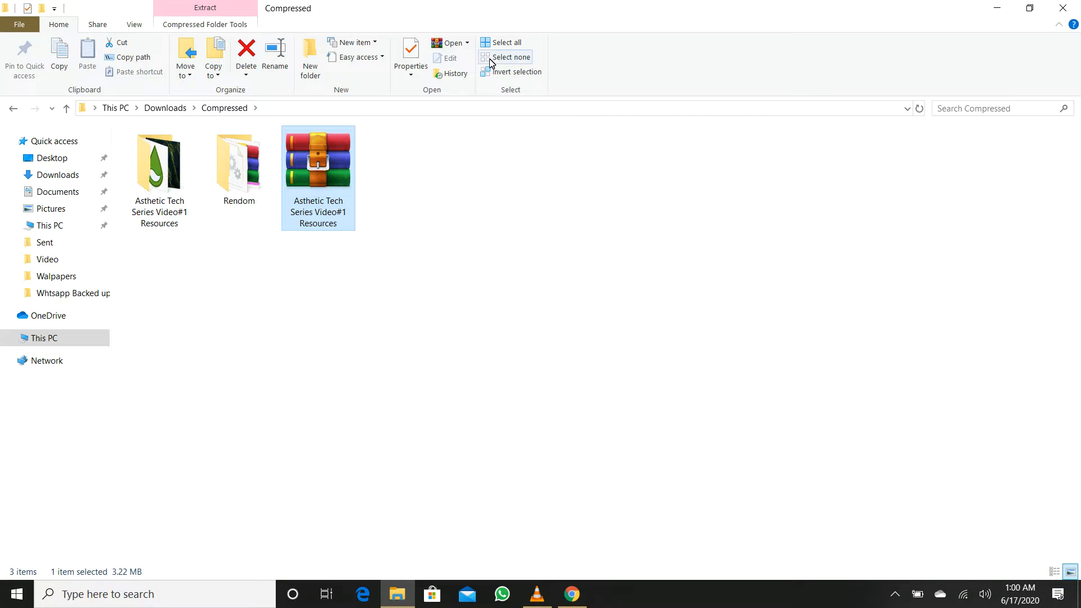
Open the extracted Asthetic Tech Series Video#1 Resources folder and preview its JPG image.
double_click(169, 211)
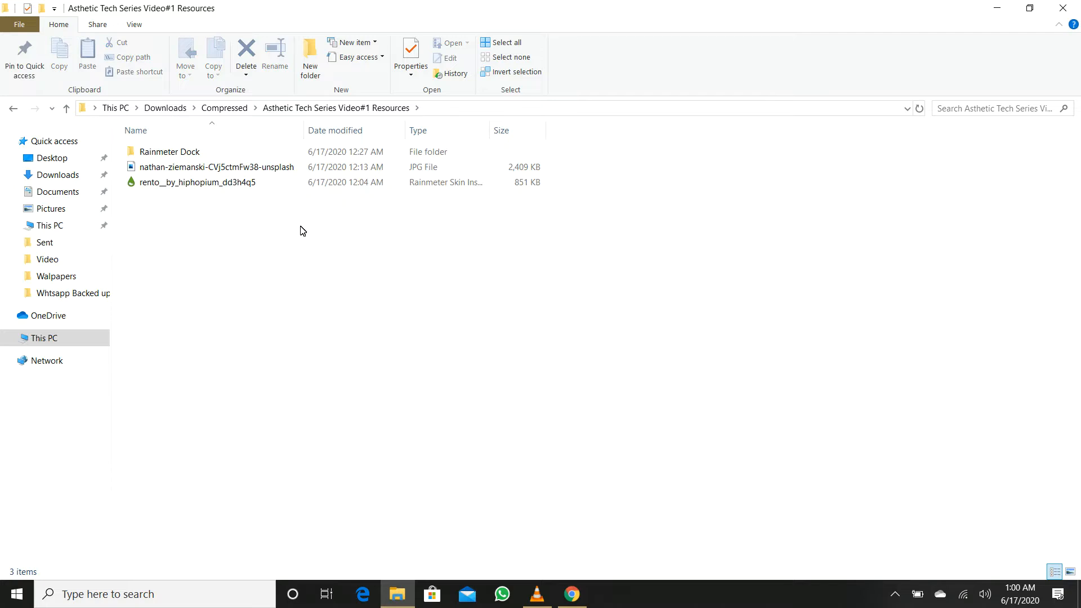
double_click(316, 169)
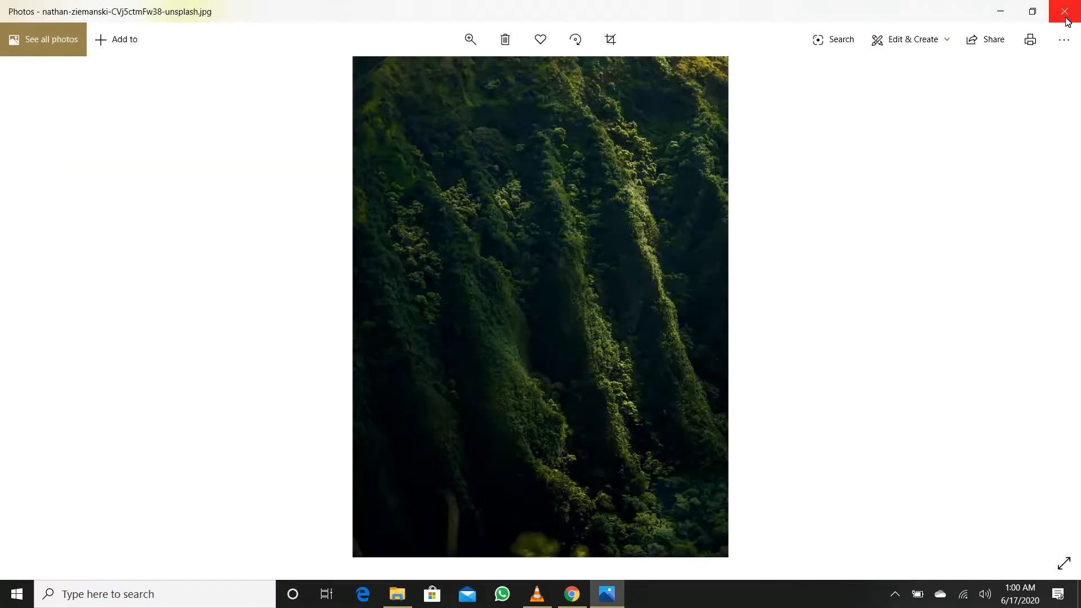
click(1067, 20)
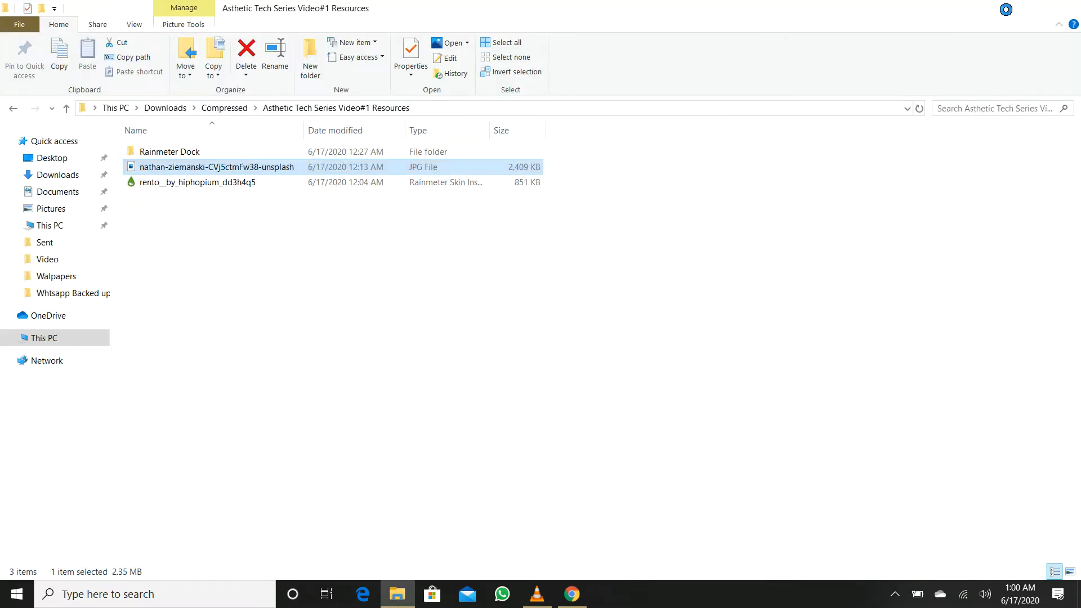
Open Rainmeter's management window from the desktop, check the illustro entry among the active skins, and close the window.
click(998, 7)
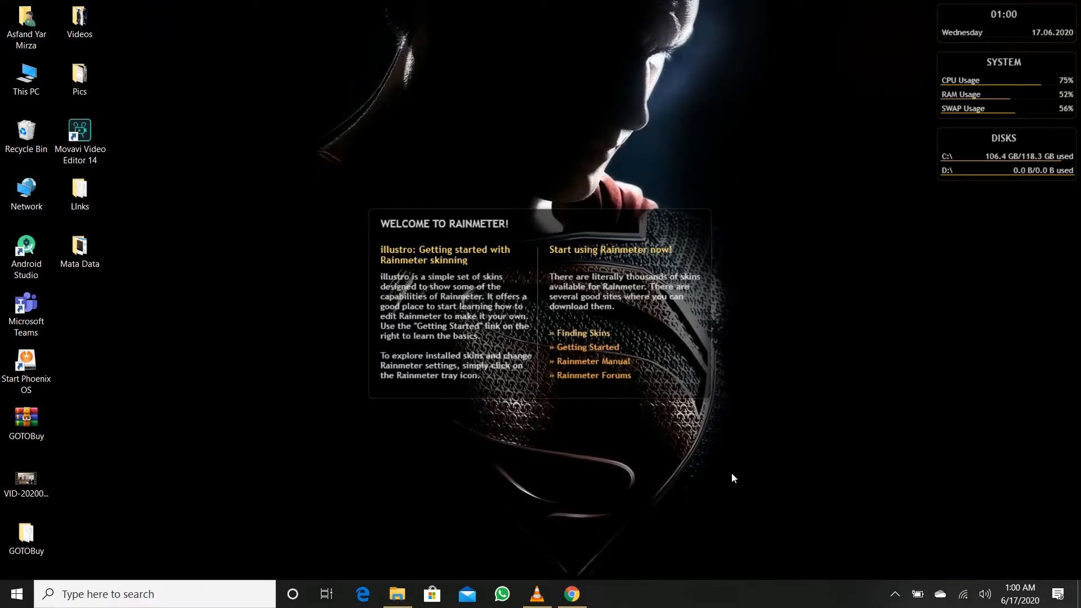
click(896, 594)
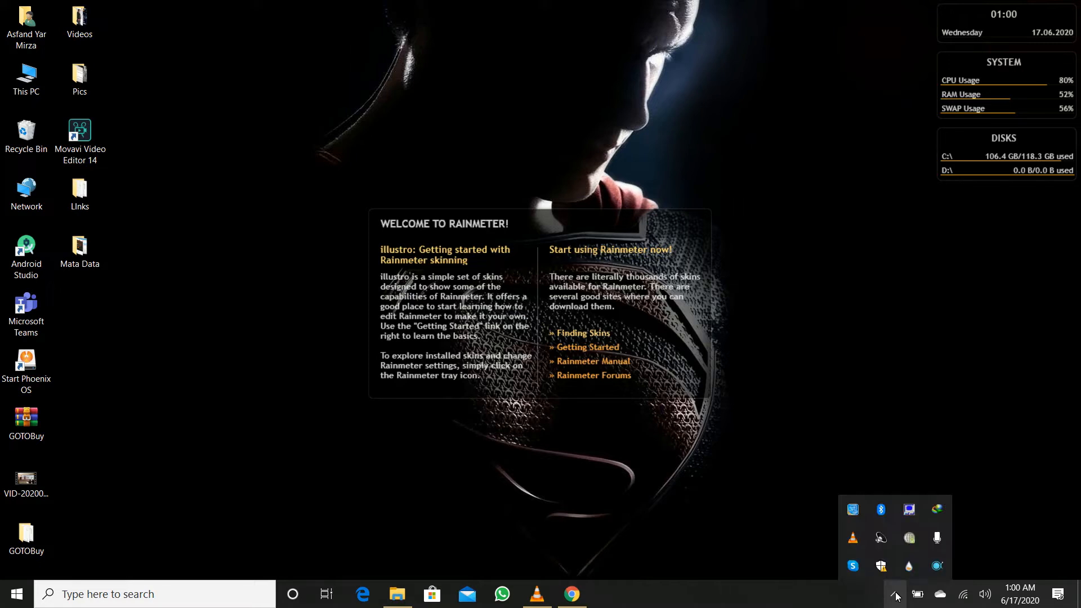
click(909, 568)
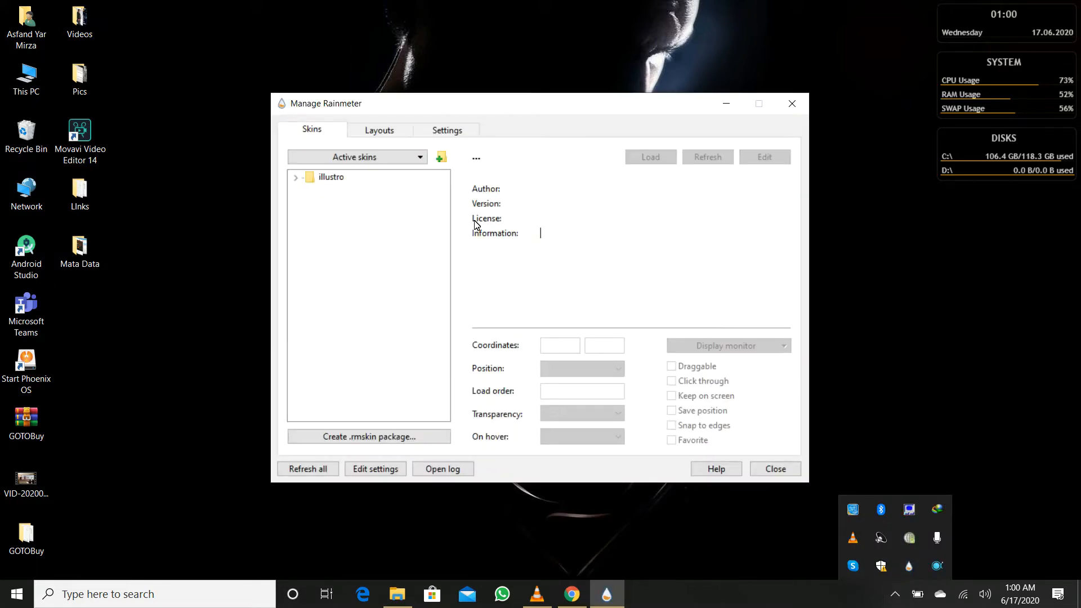
click(363, 212)
click(296, 178)
click(297, 178)
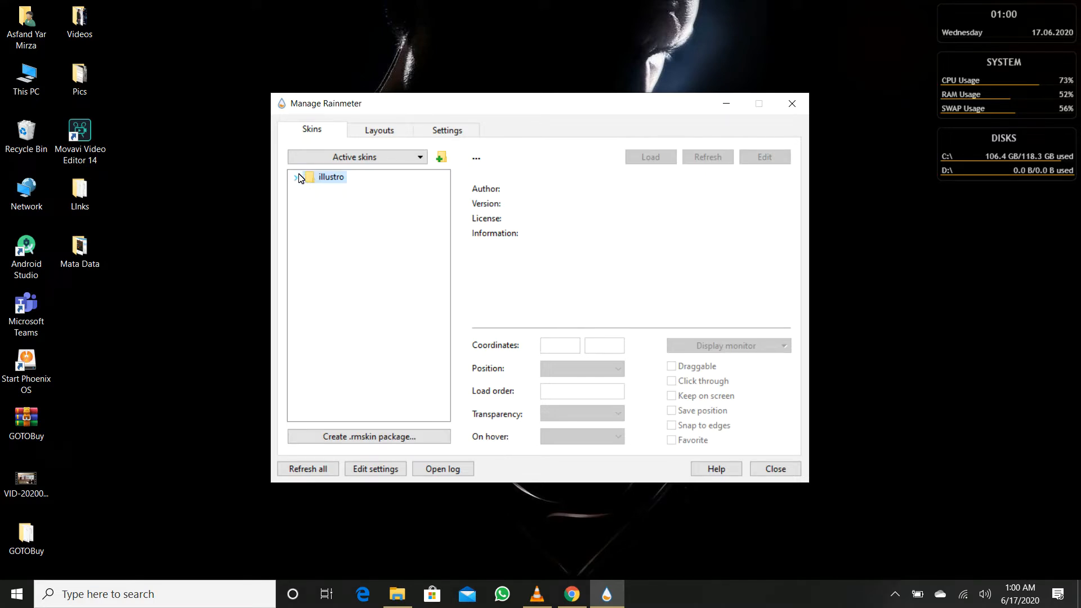
click(793, 104)
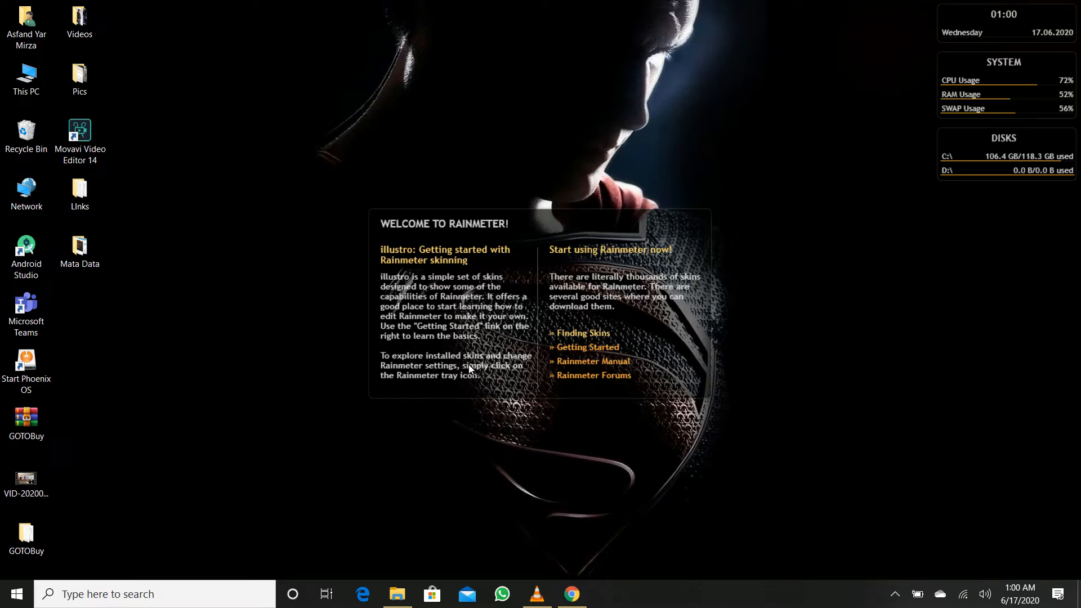
Install the Rento skin and layout from the rento package in the resources folder, without applying the included layout.
mouse_move(397, 594)
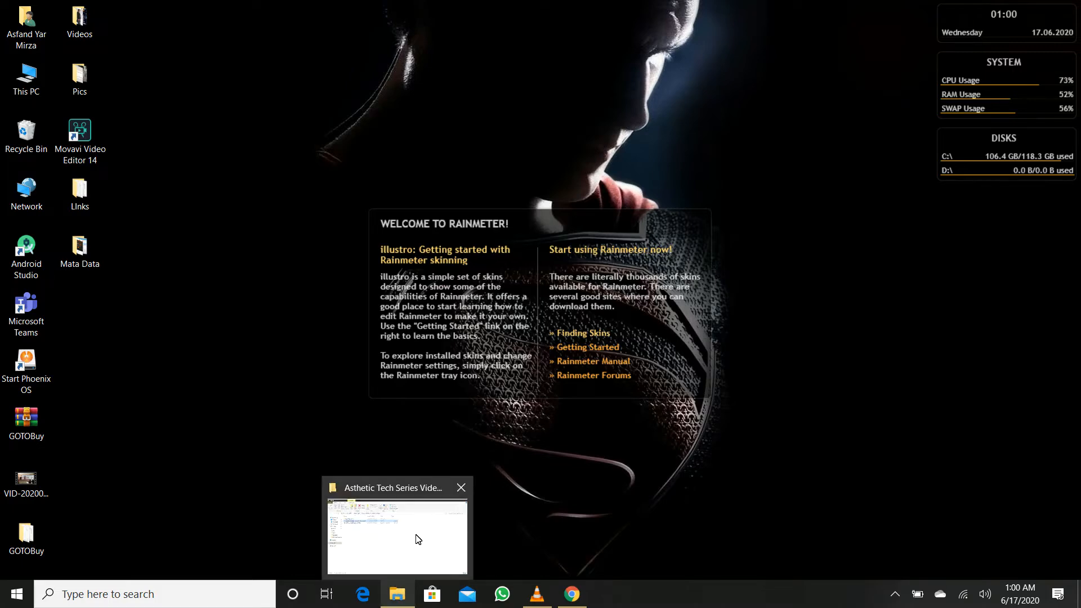
click(417, 538)
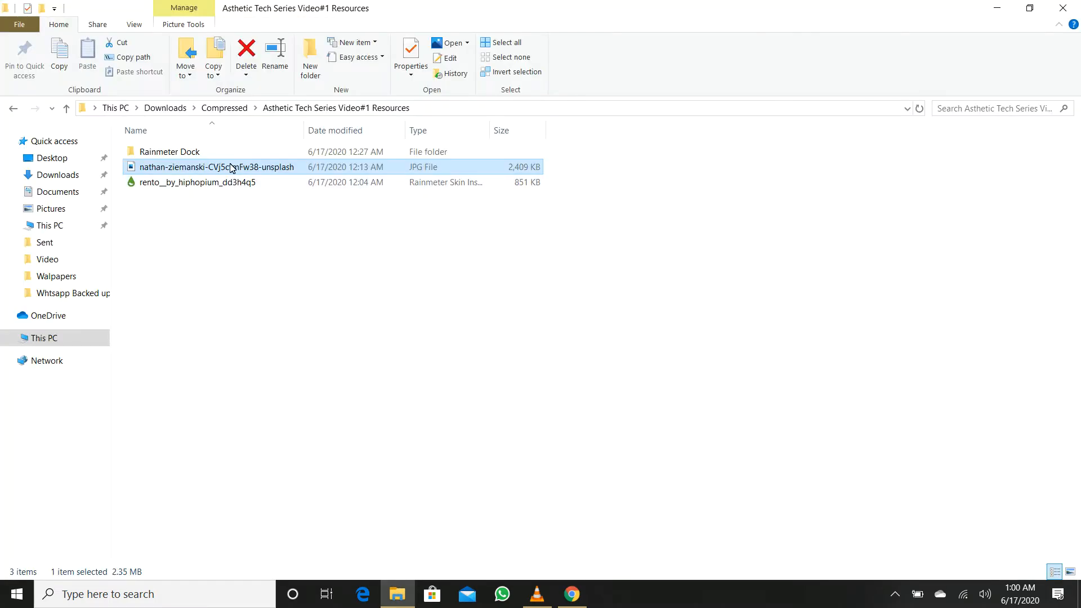
click(249, 190)
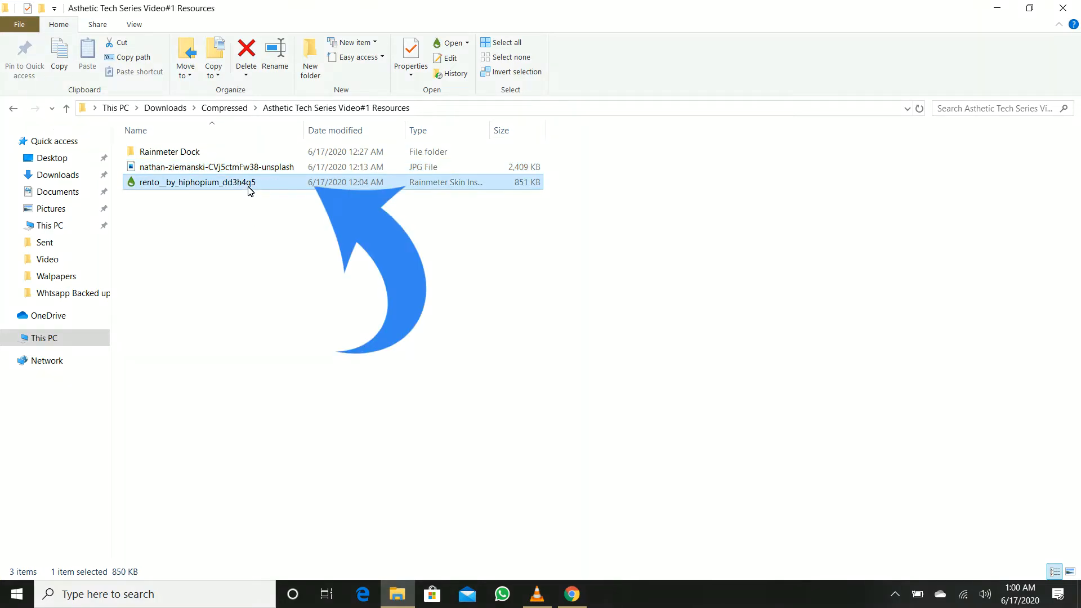
double_click(250, 190)
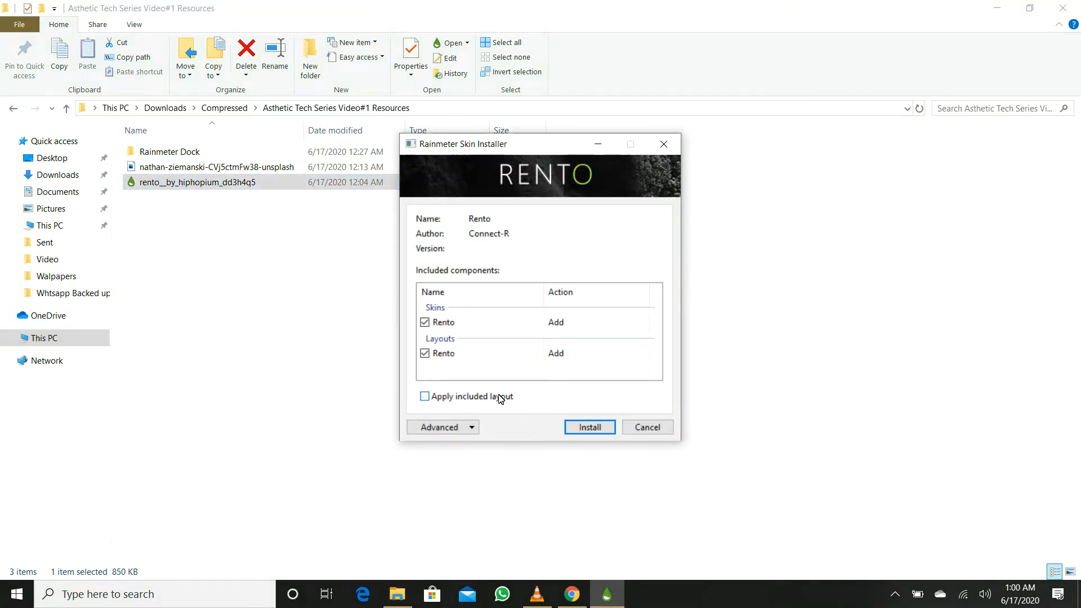
click(579, 428)
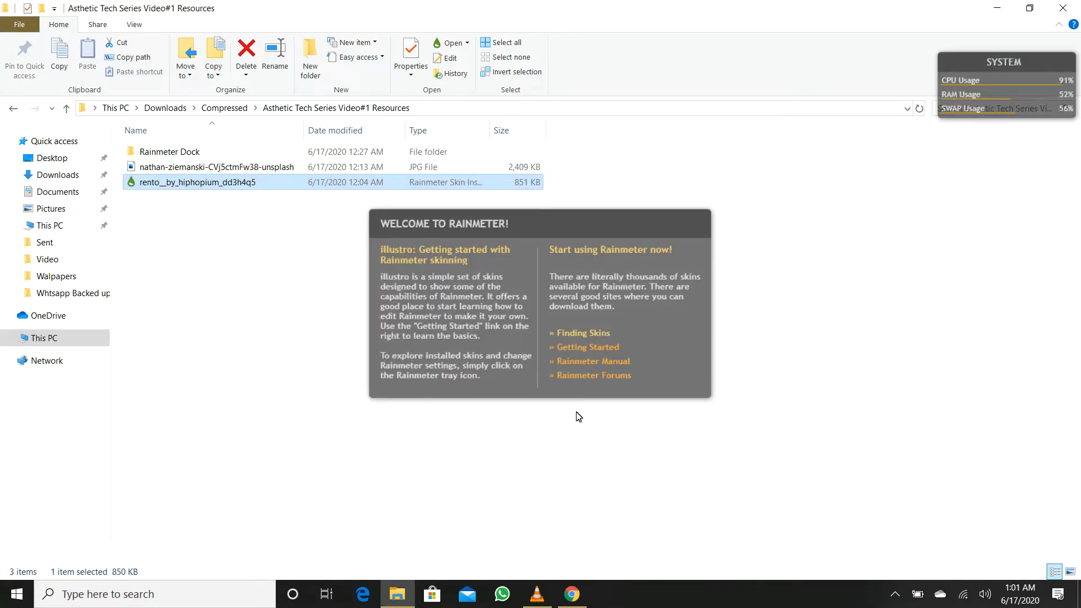
Unload the illustro Welcome skin from the desktop.
click(276, 295)
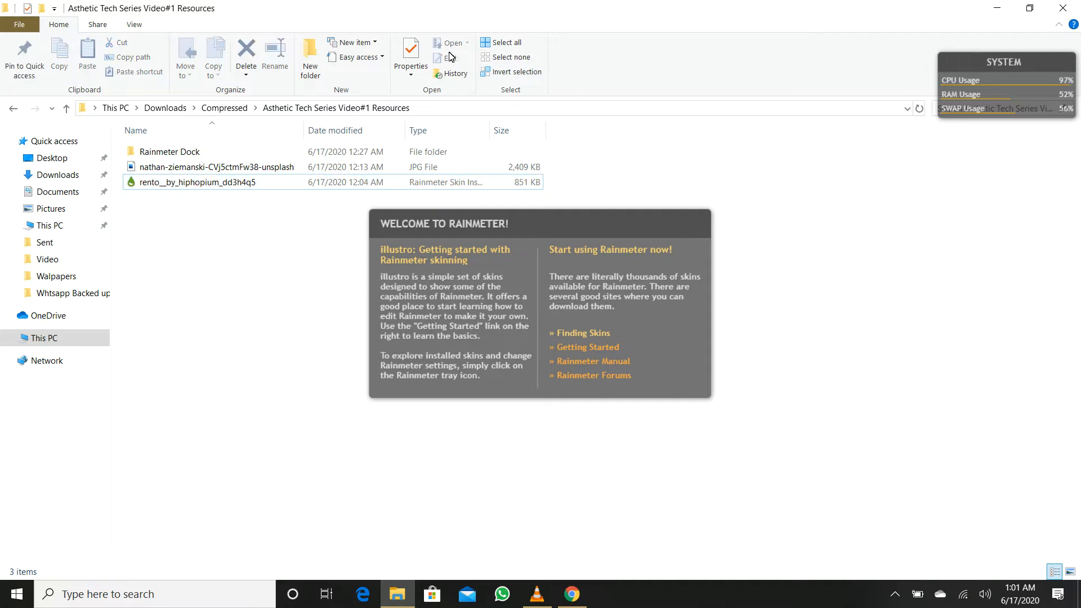
right_click(575, 231)
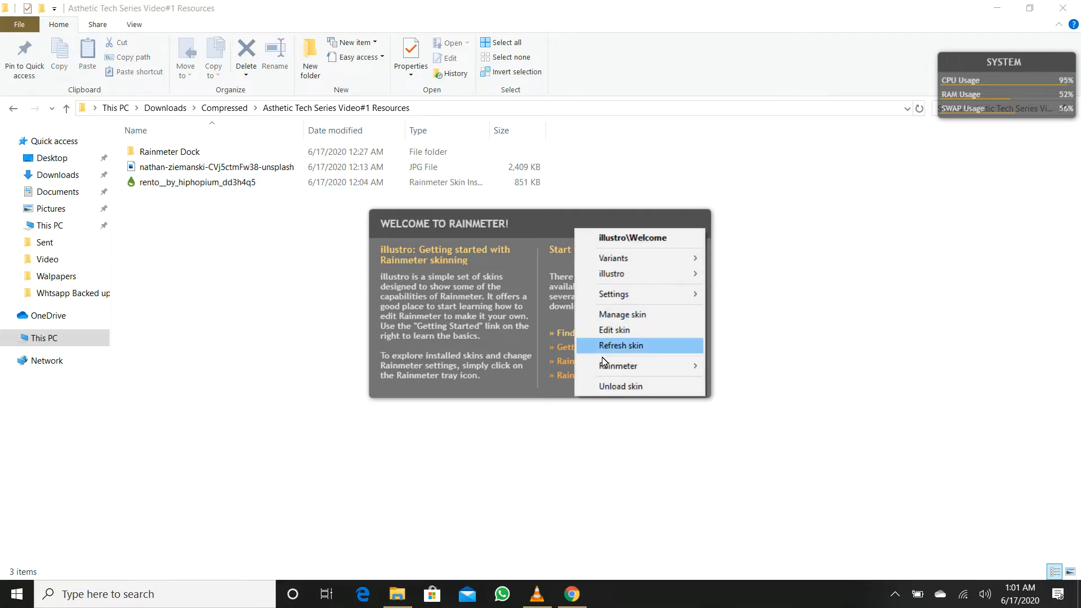
click(619, 386)
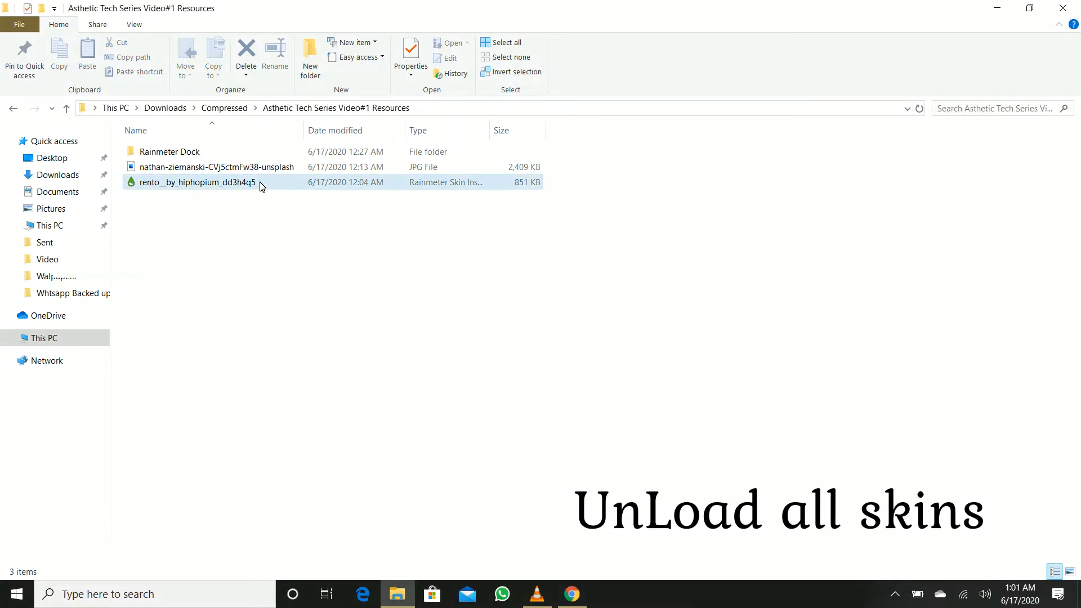
Copy the Rainmeter Dock folder from the resources folder into Documents > Rainmeter > Skins and minimize the file window.
click(220, 160)
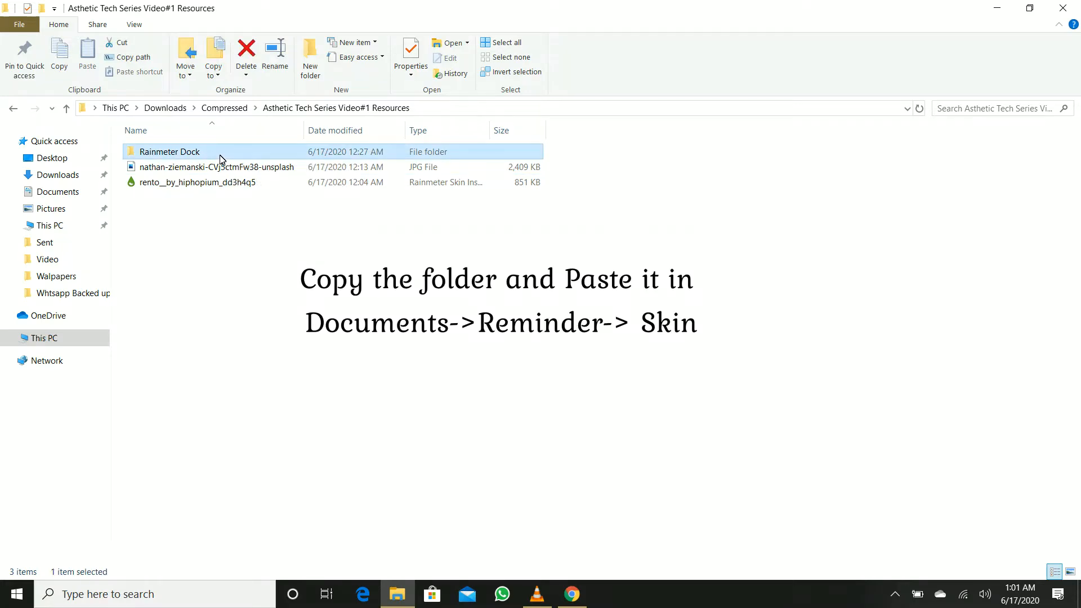
right_click(220, 159)
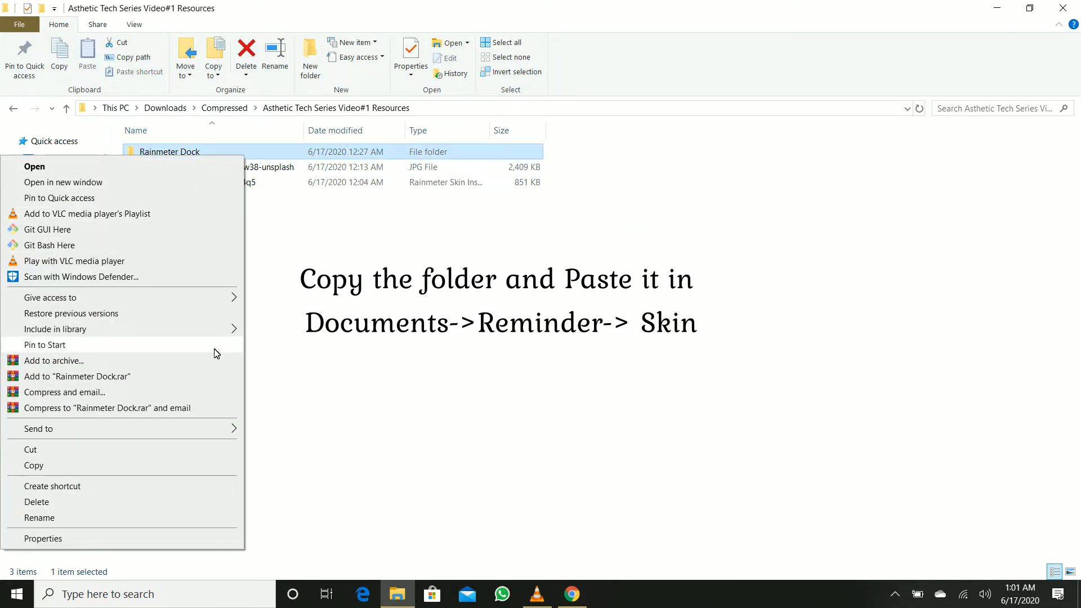
click(171, 466)
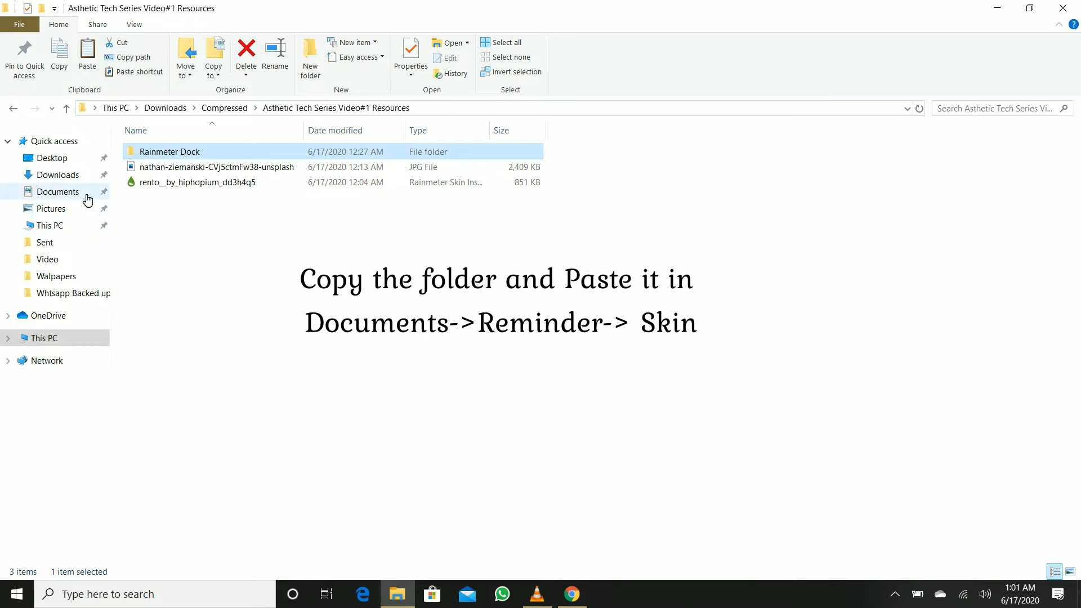
click(76, 180)
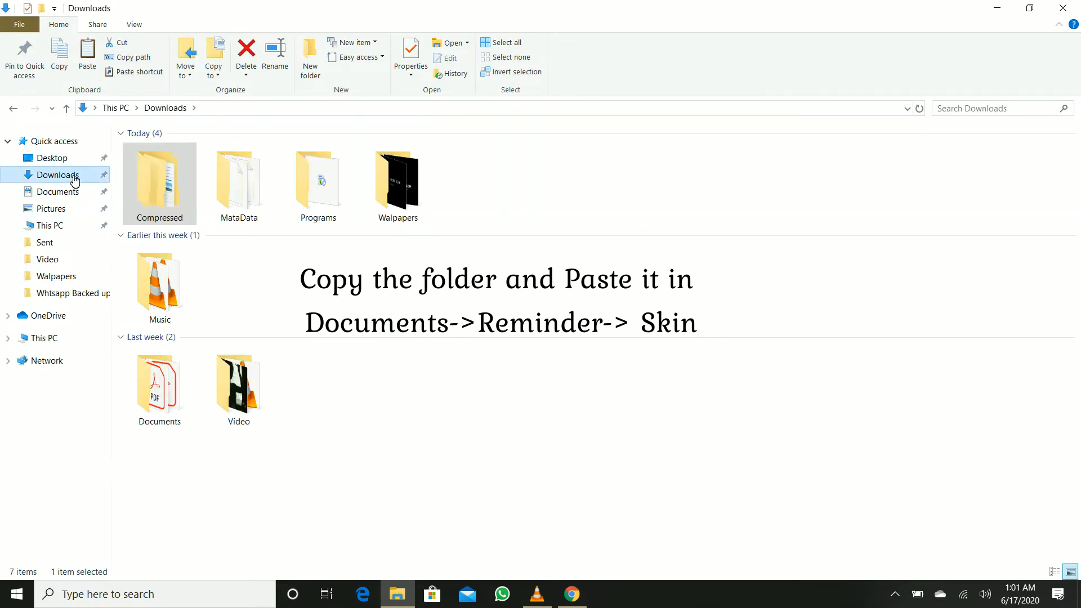
click(56, 197)
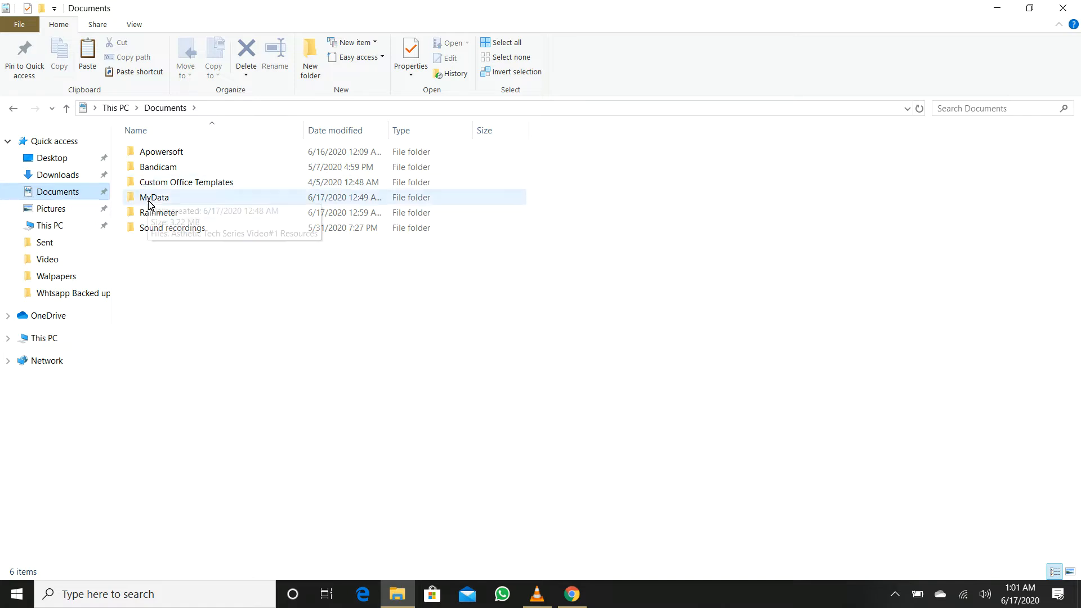
click(152, 218)
double_click(152, 218)
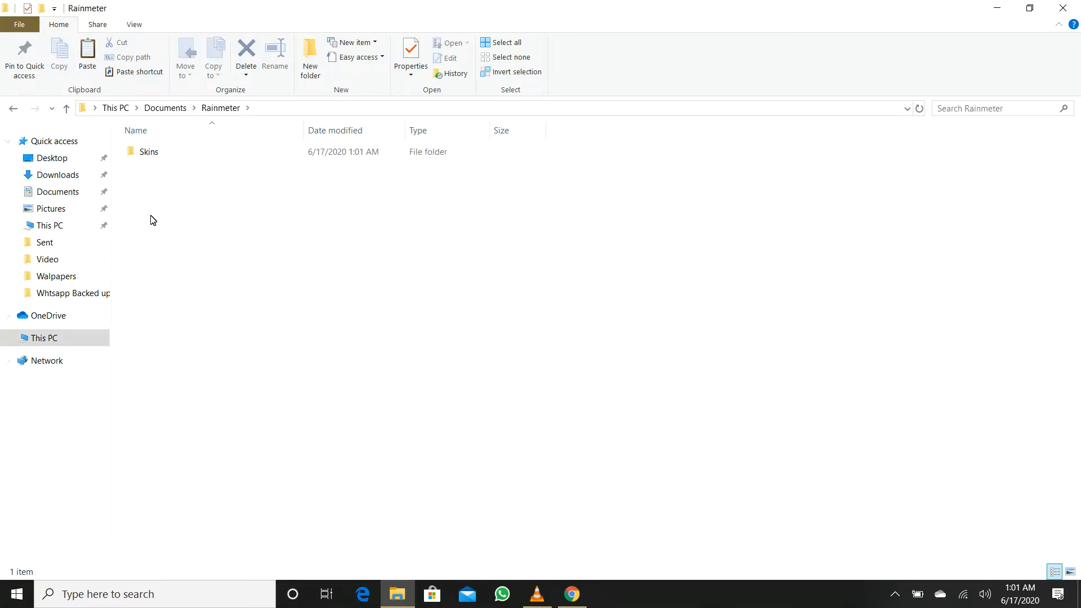
double_click(264, 158)
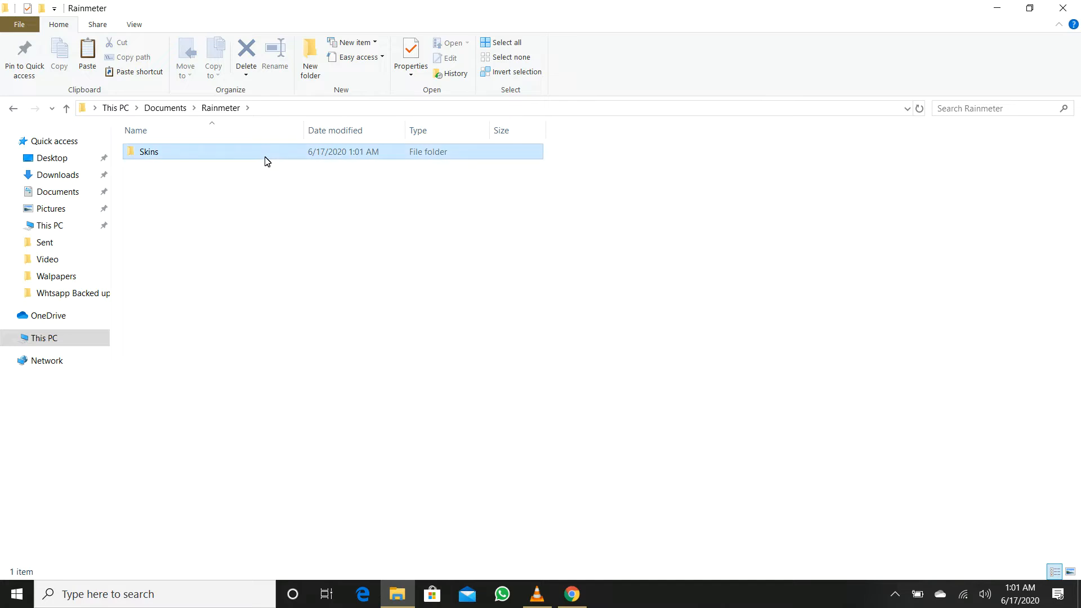
right_click(396, 241)
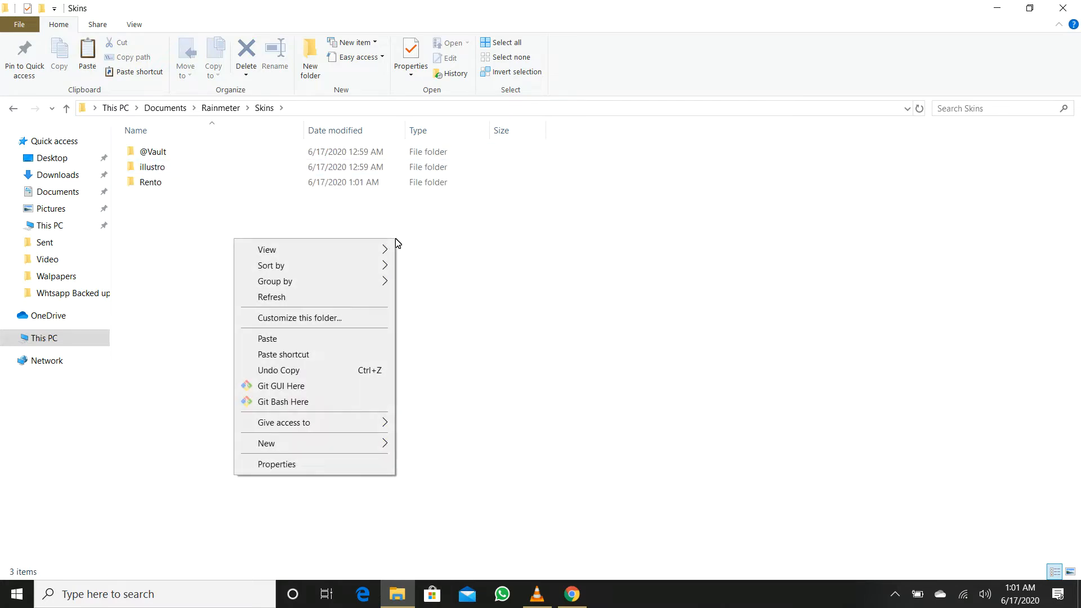
click(367, 341)
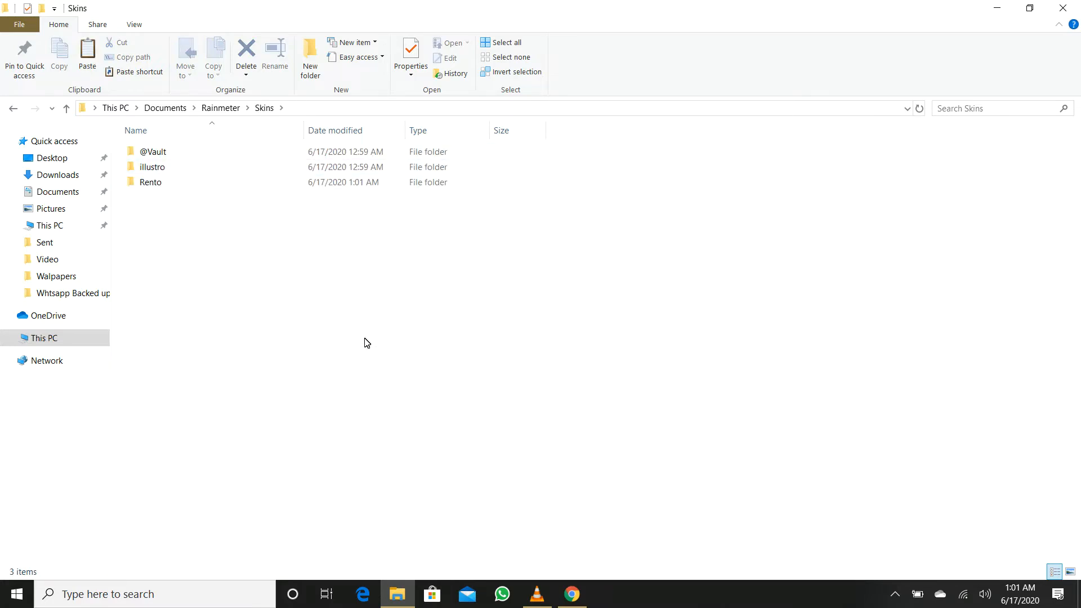
click(367, 343)
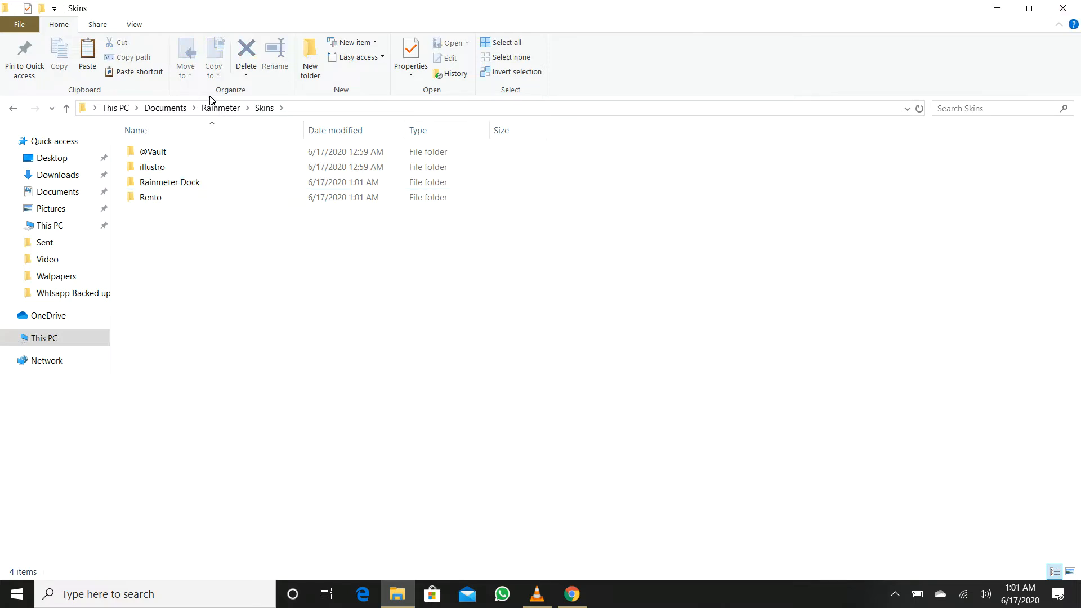
click(1005, 8)
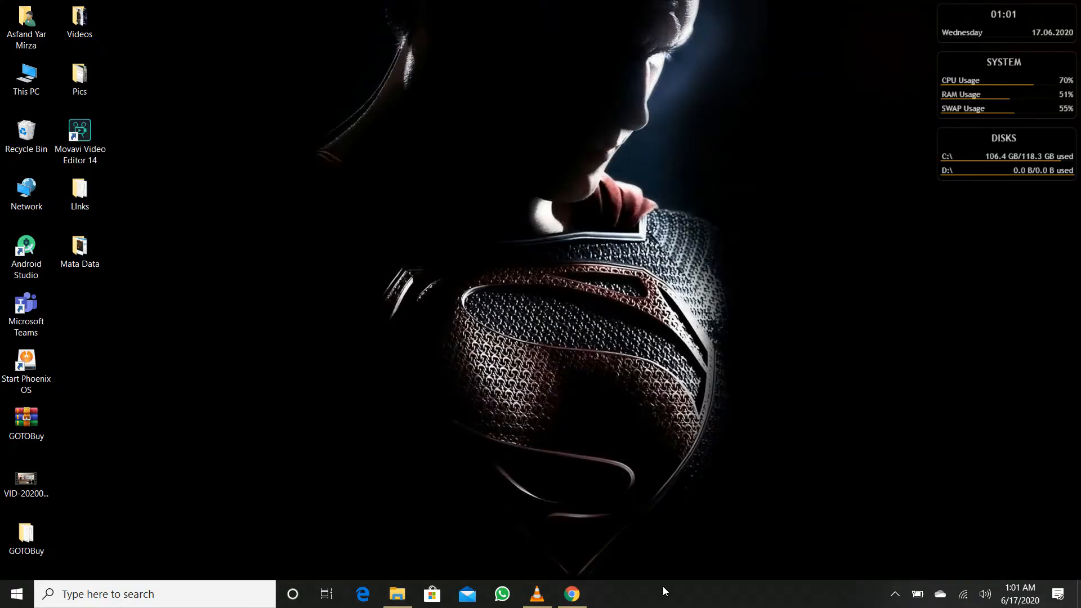
Open the Manage Rainmeter window, refresh all skins so the copied Rainmeter Dock folder is loaded into the list, and minimize the window.
mouse_move(537, 602)
click(895, 589)
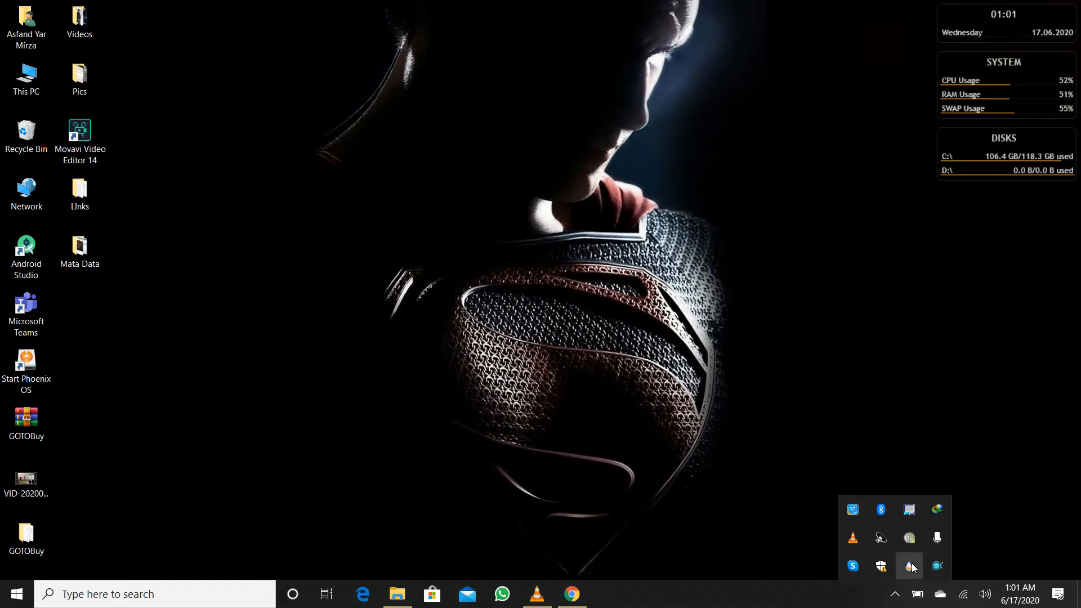
click(908, 565)
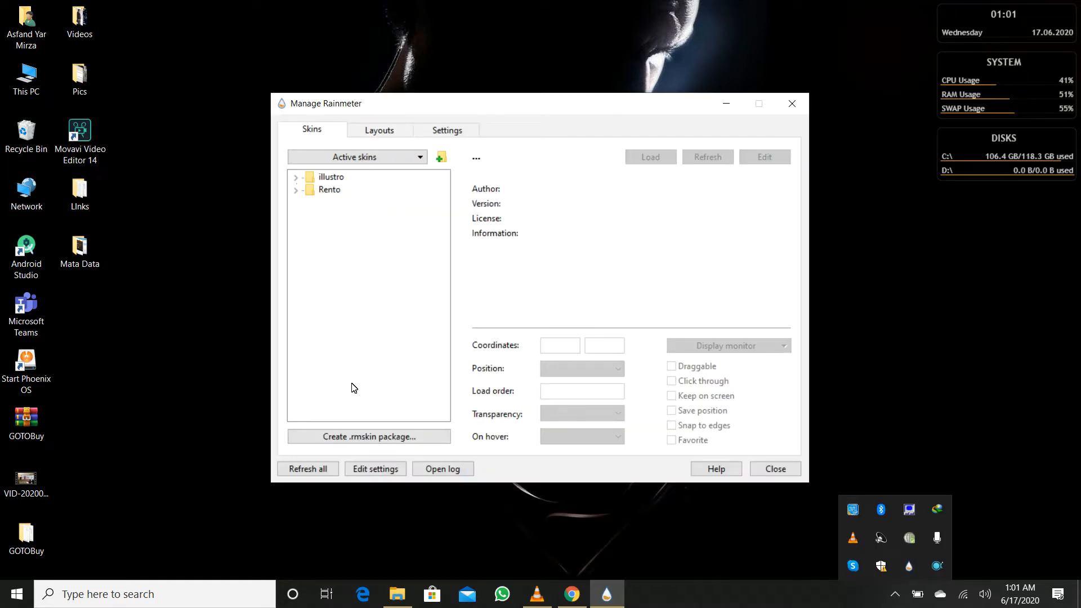
click(315, 469)
click(316, 471)
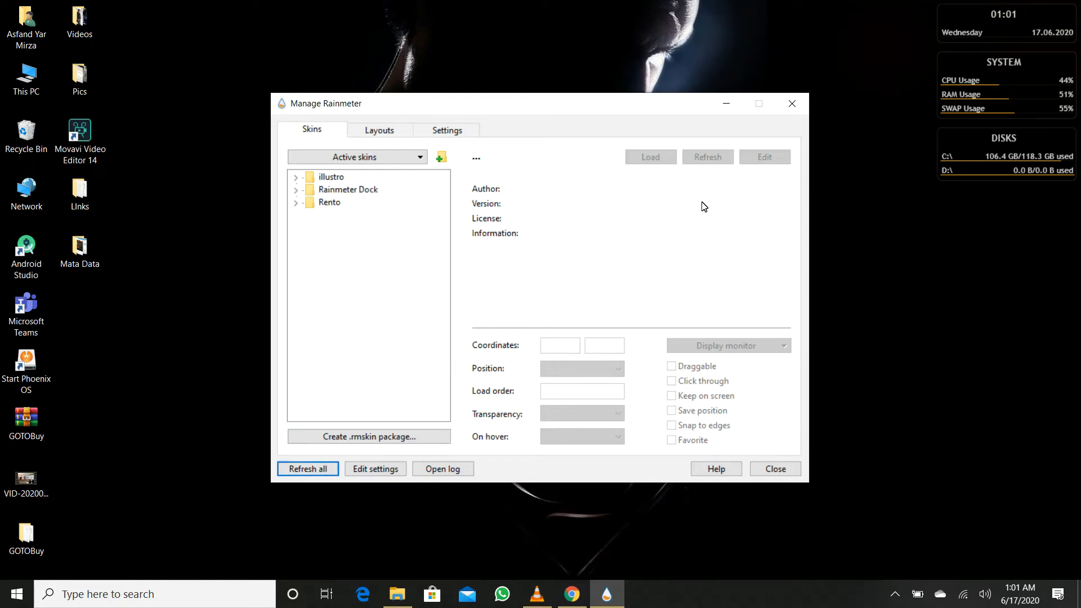
click(726, 105)
Unload the remaining illustro Clock, System and Disk skins from the desktop.
right_click(950, 15)
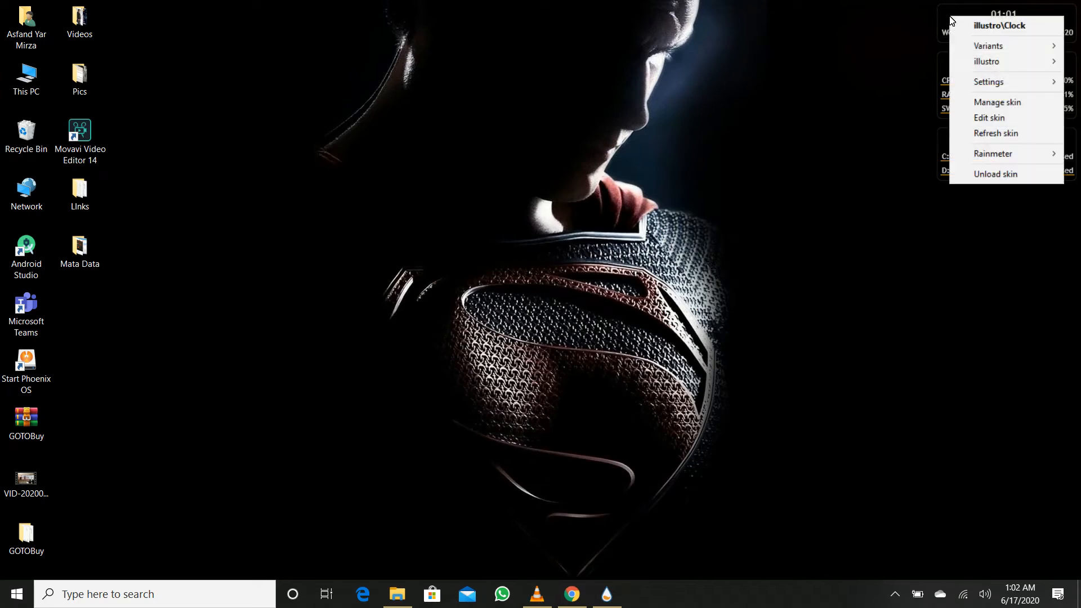
click(978, 175)
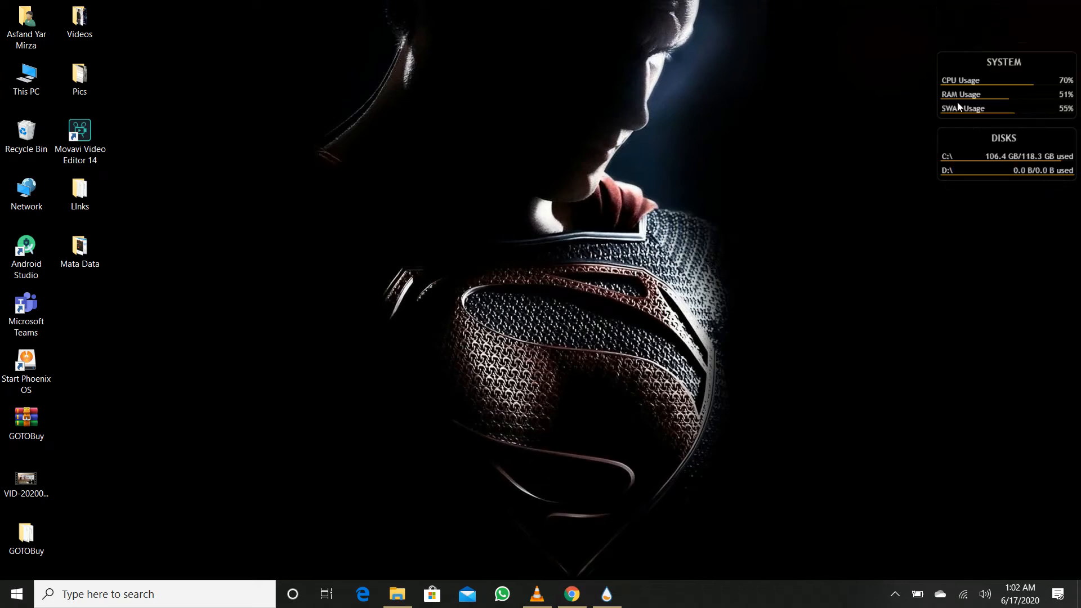
right_click(957, 63)
click(977, 222)
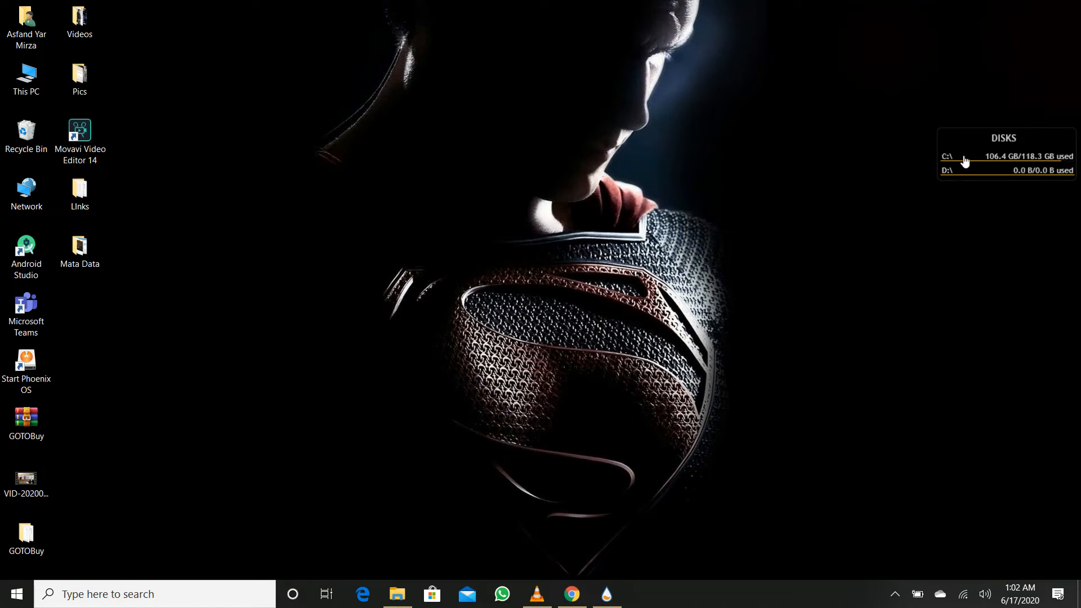
right_click(954, 135)
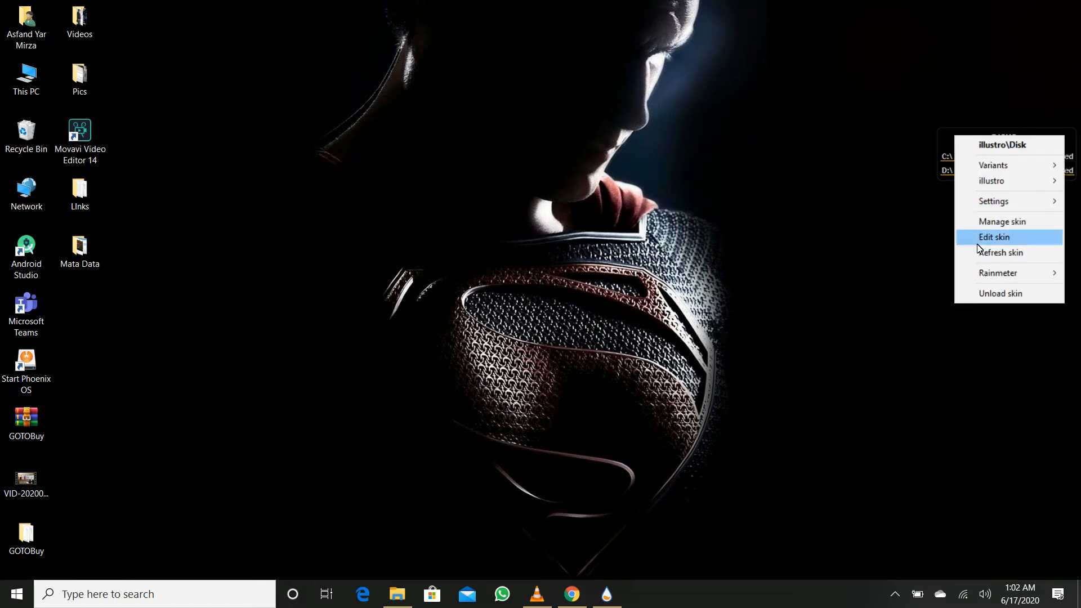
click(981, 295)
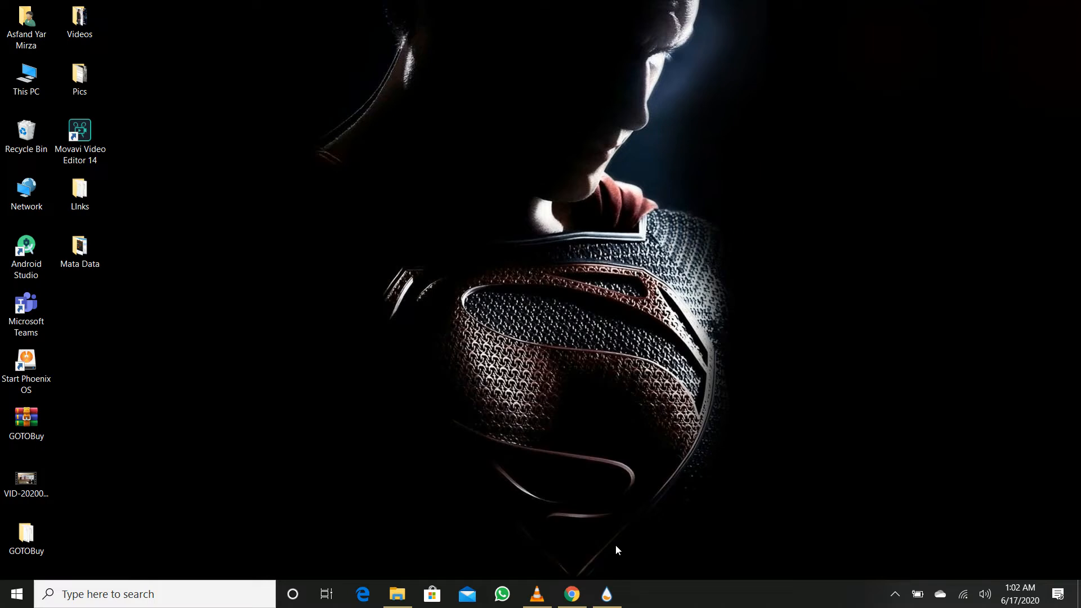
Set the JPG image in the Asthetic Tech Series Video#1 Resources folder as the desktop background and close the file window.
mouse_move(407, 605)
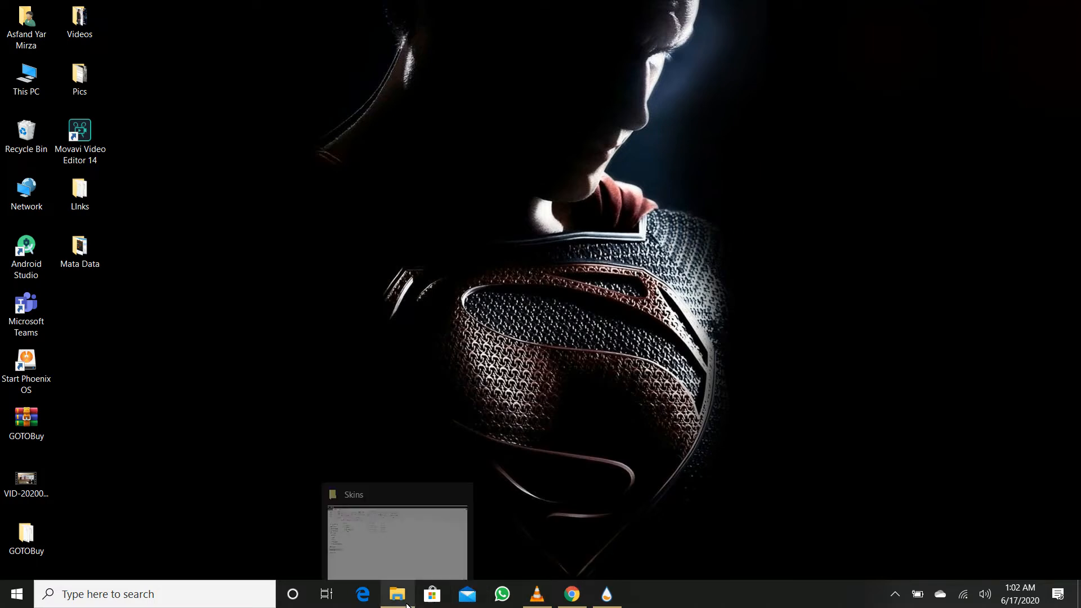
click(406, 550)
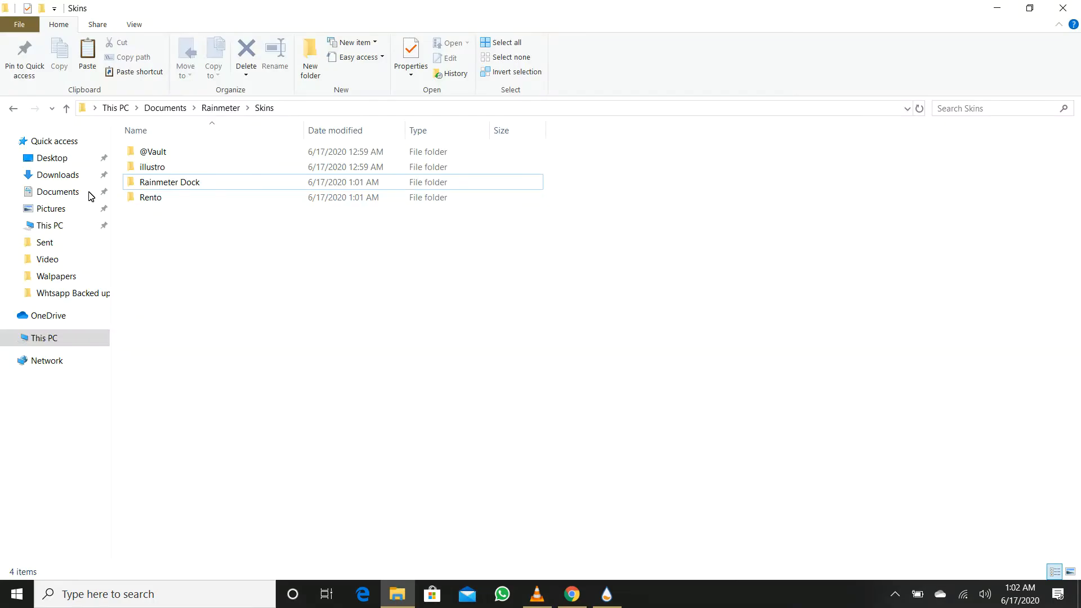
click(58, 176)
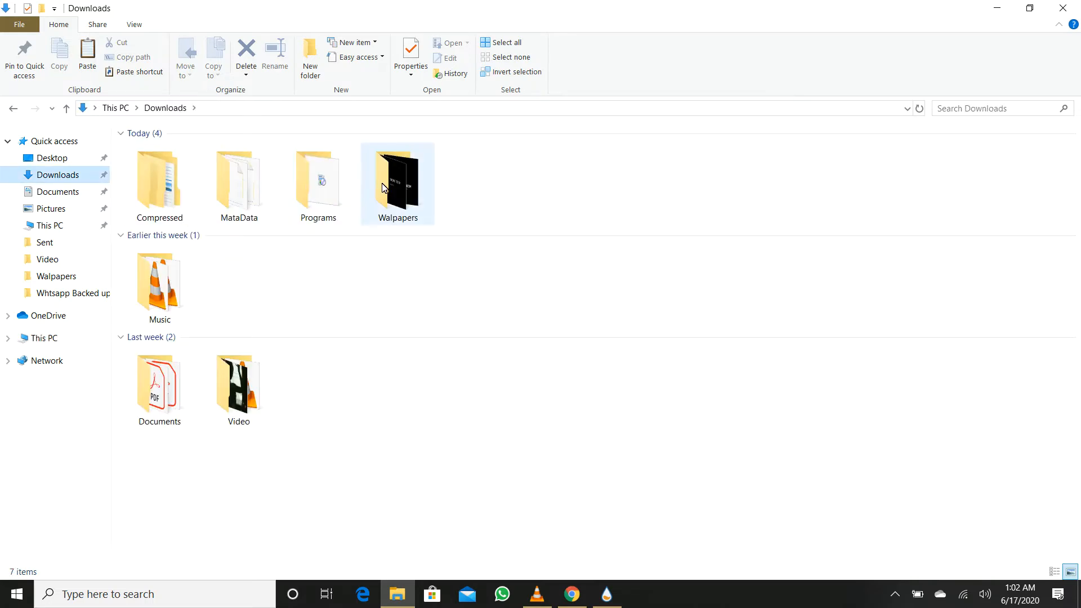
double_click(173, 203)
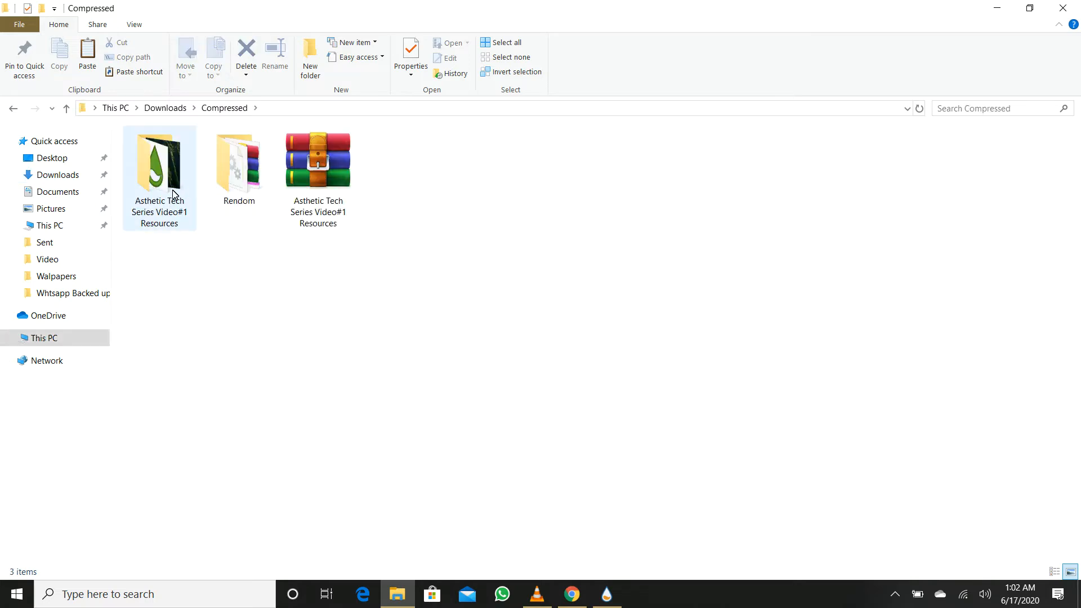
double_click(171, 195)
click(218, 172)
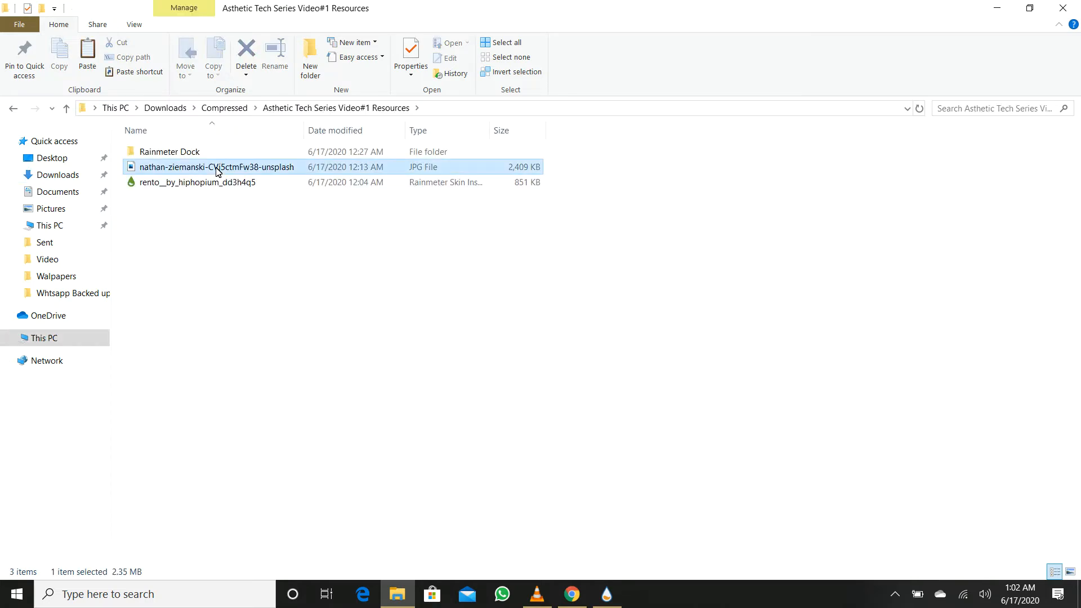
right_click(218, 172)
click(196, 192)
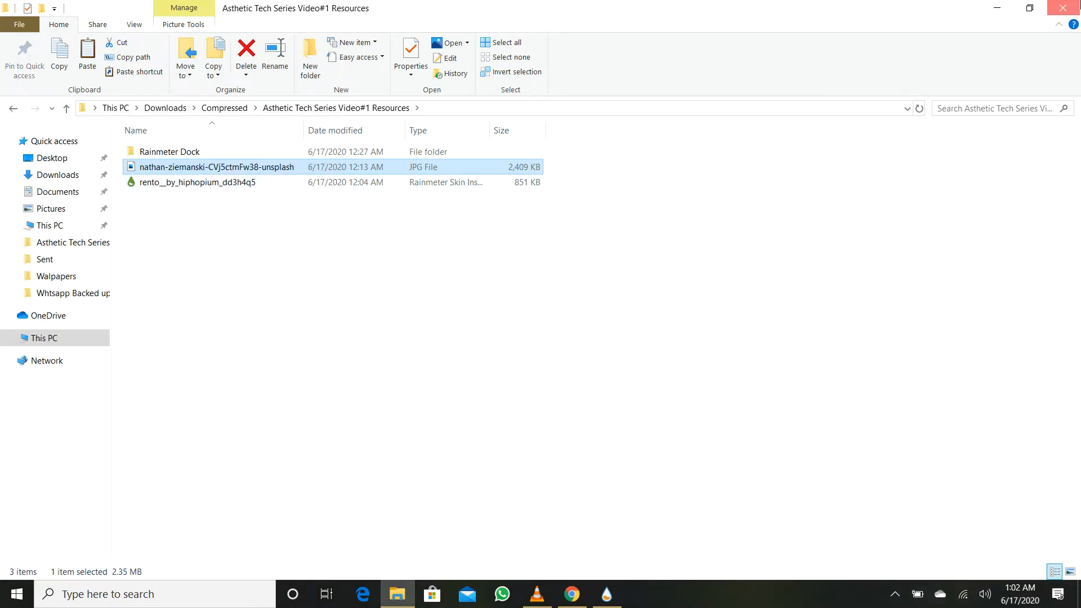
click(1063, 8)
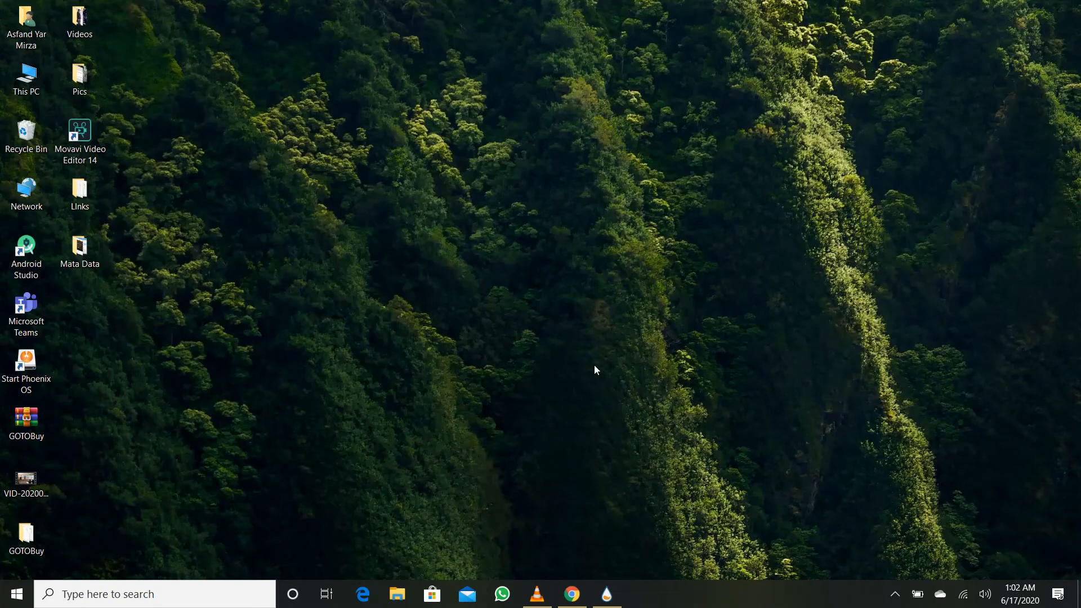
mouse_move(615, 602)
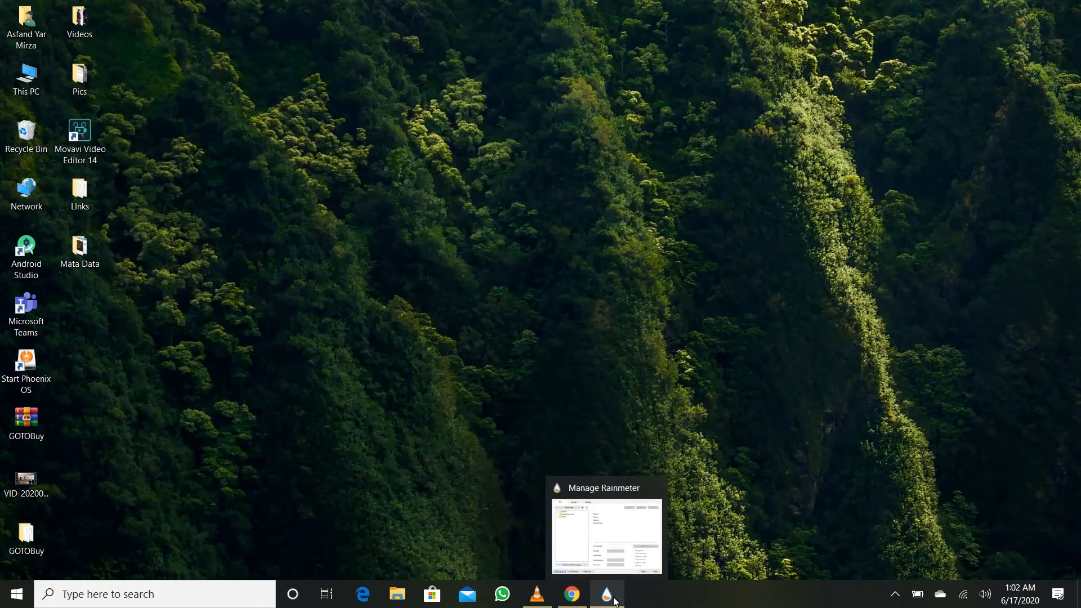
click(612, 598)
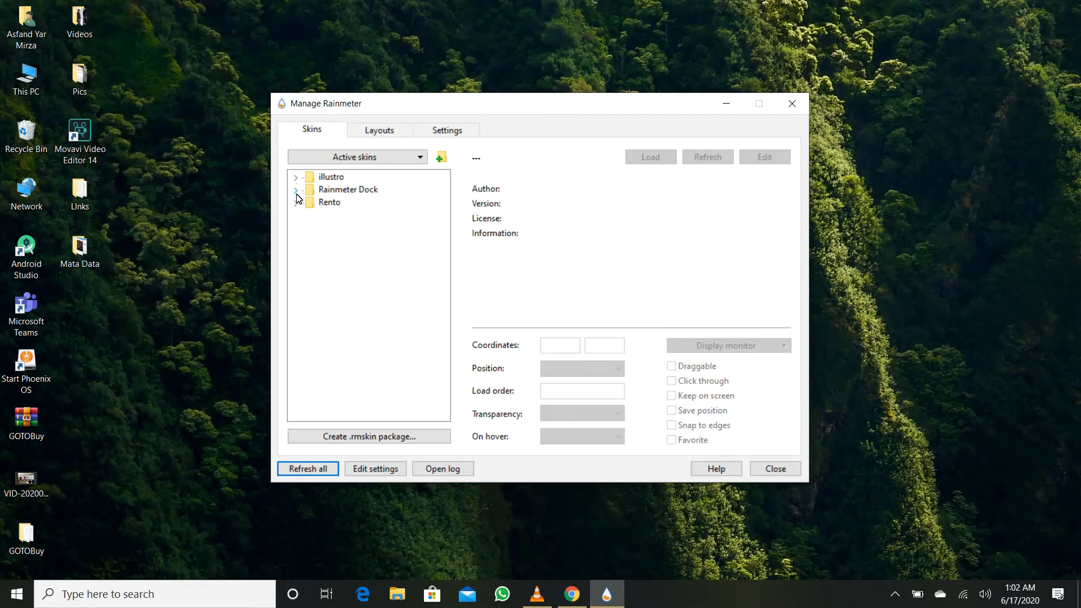
click(736, 107)
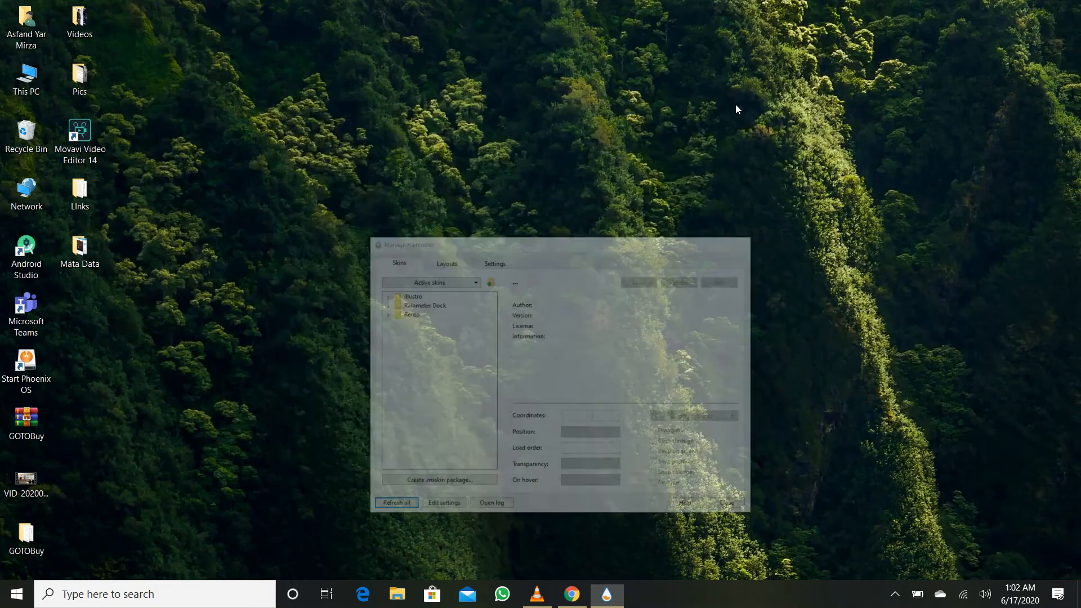
Turn on automatic hiding of the taskbar in desktop mode in the taskbar settings and minimize the Settings window.
mouse_move(607, 596)
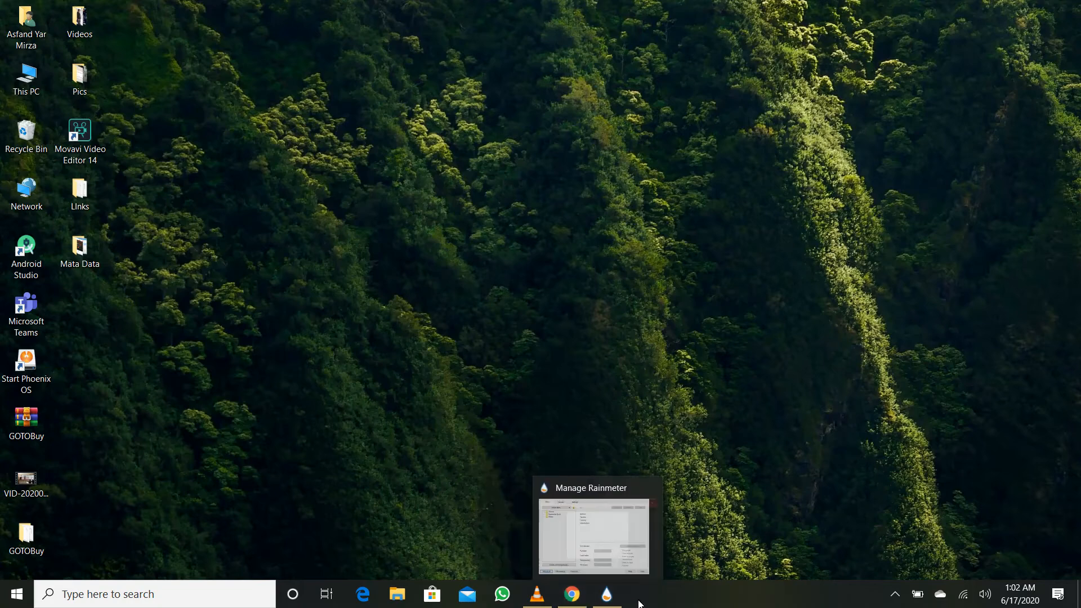
right_click(657, 601)
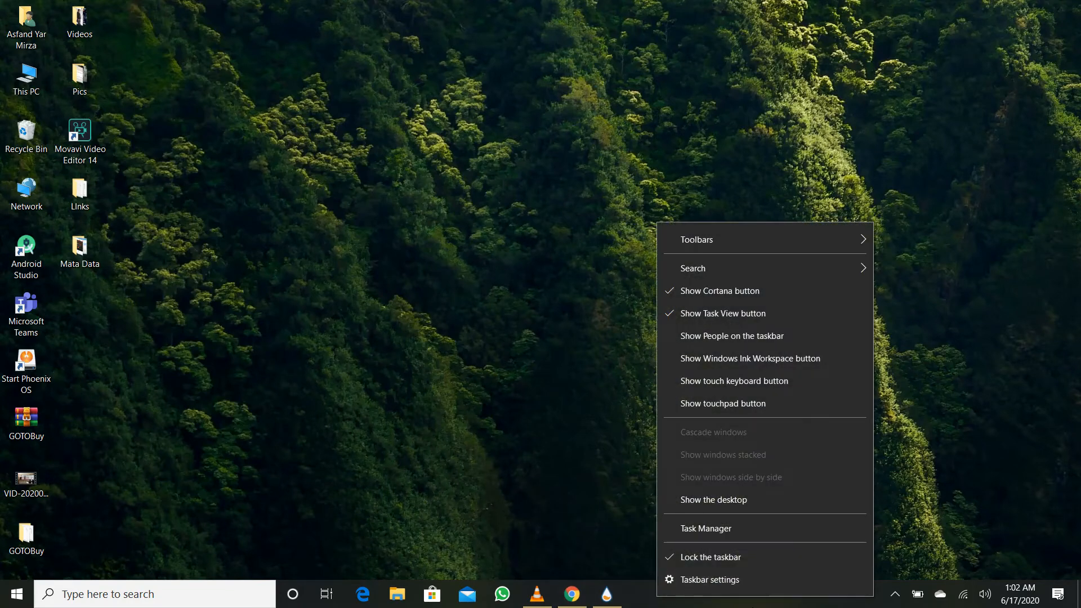
click(767, 572)
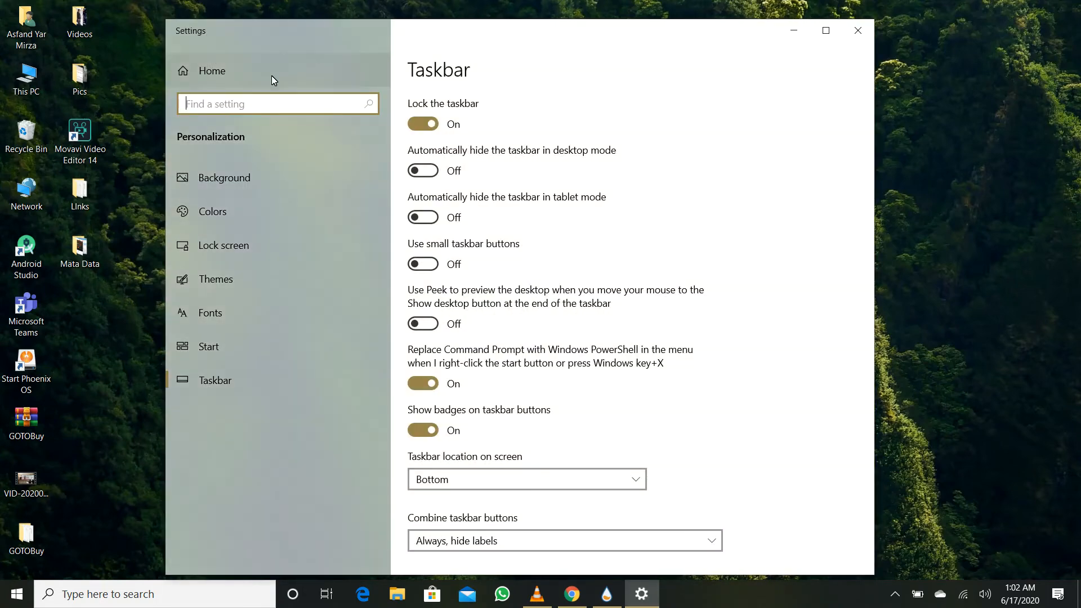
click(430, 171)
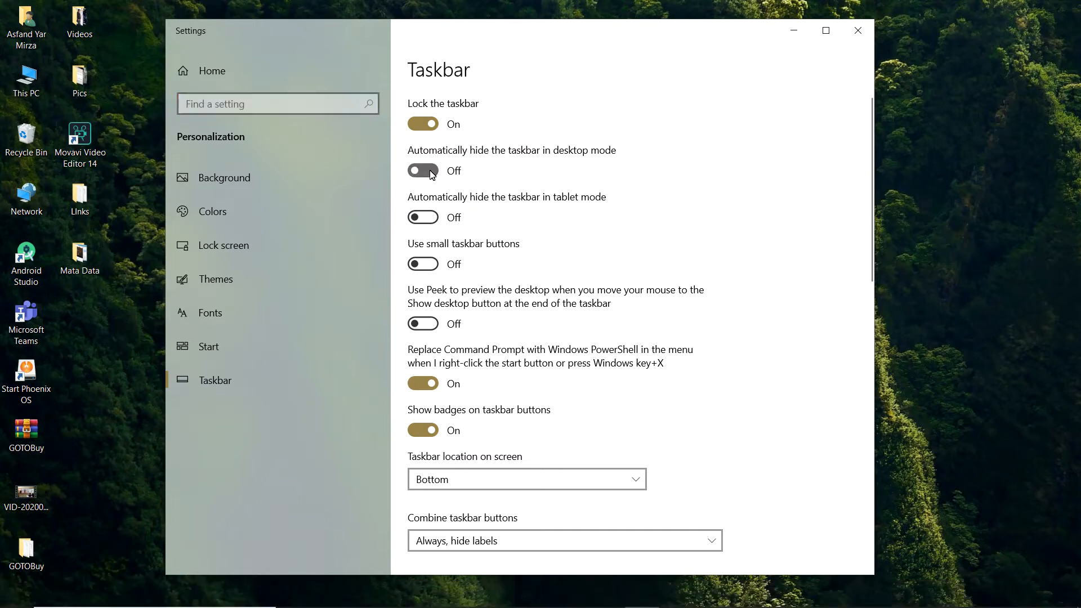
click(792, 34)
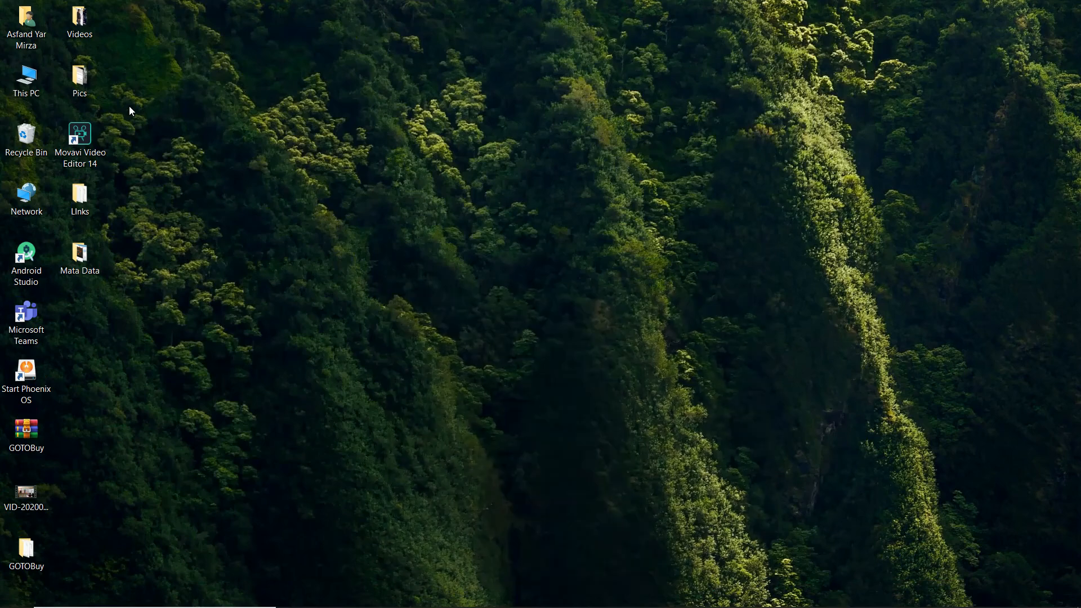
Hide all desktop icons by turning off the Show desktop icons option.
right_click(179, 125)
mouse_move(172, 136)
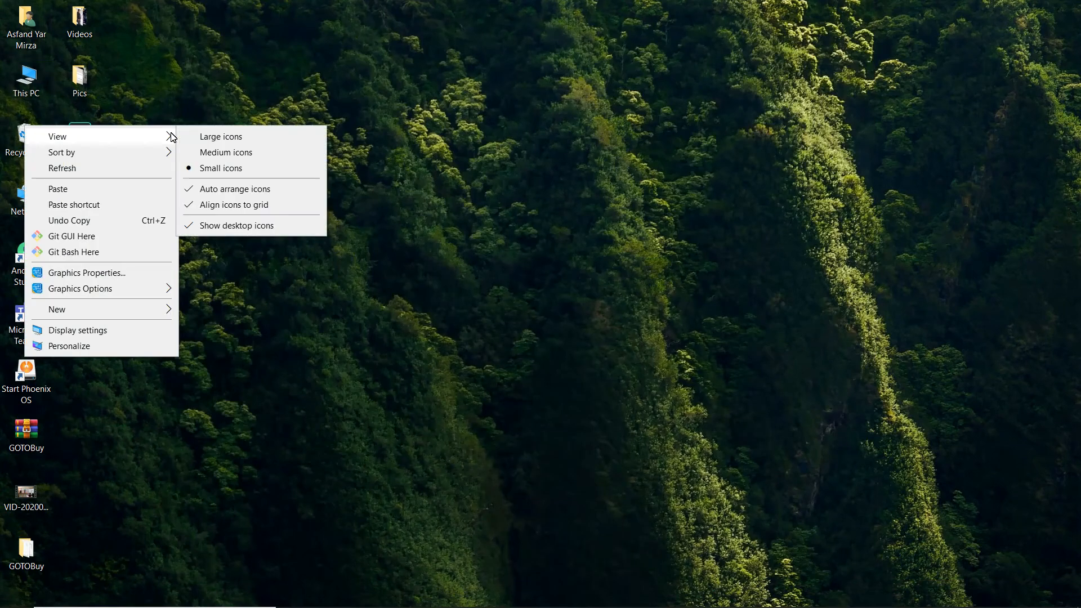
click(220, 226)
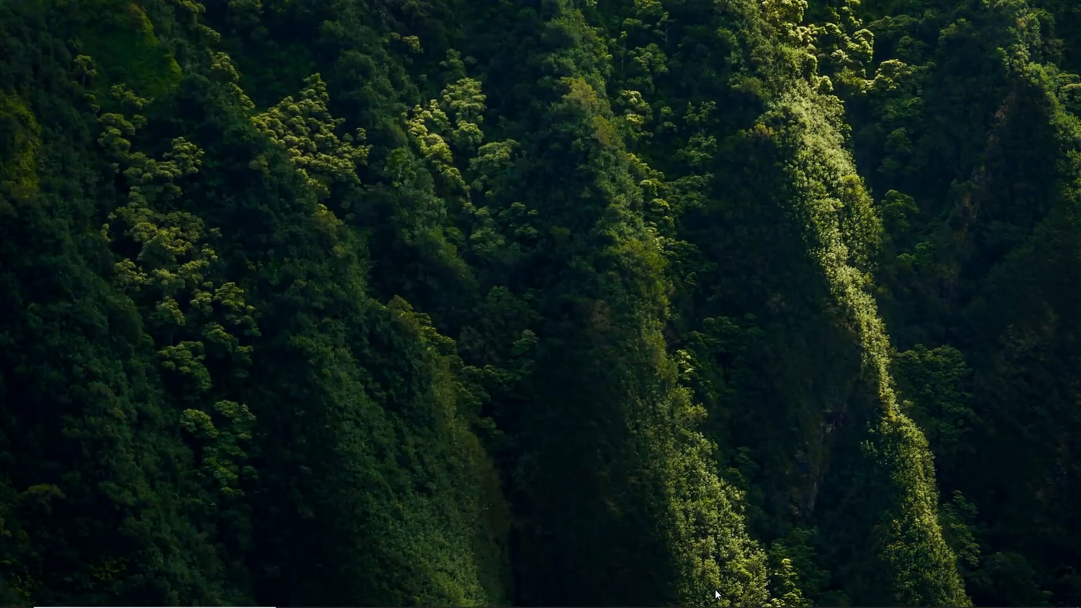
Open the Manage Rainmeter window, load Rento's Time and Date.ini skin and set its position to On desktop.
mouse_move(716, 594)
click(606, 594)
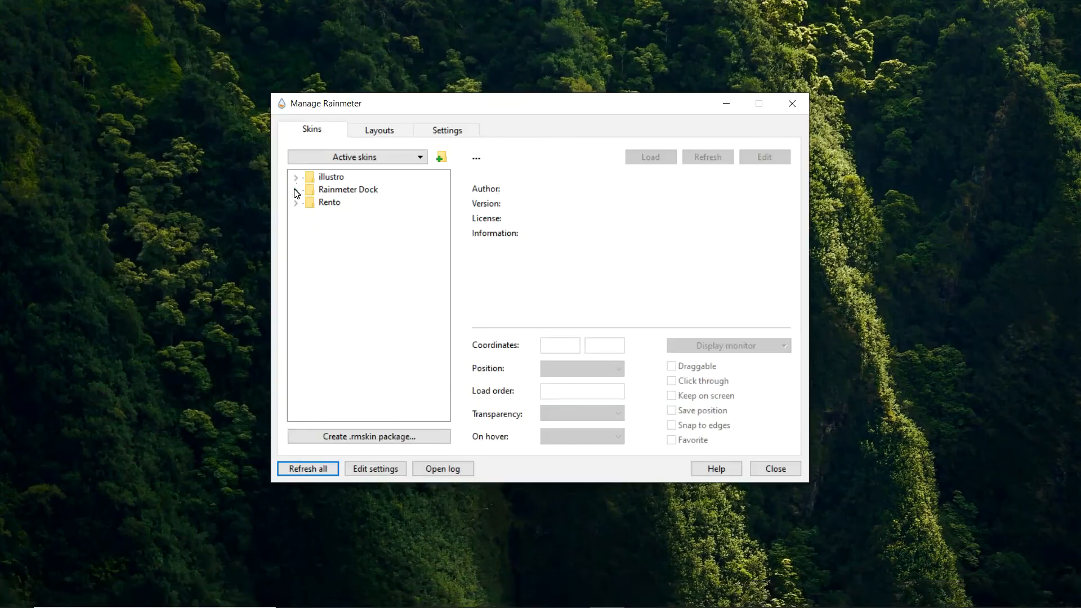
click(296, 202)
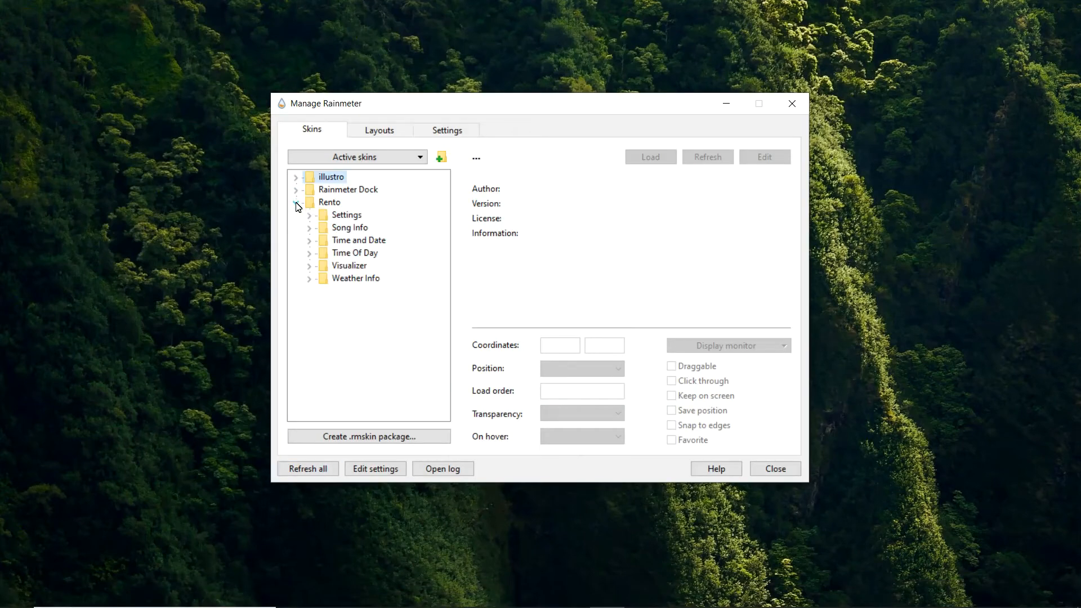
click(309, 241)
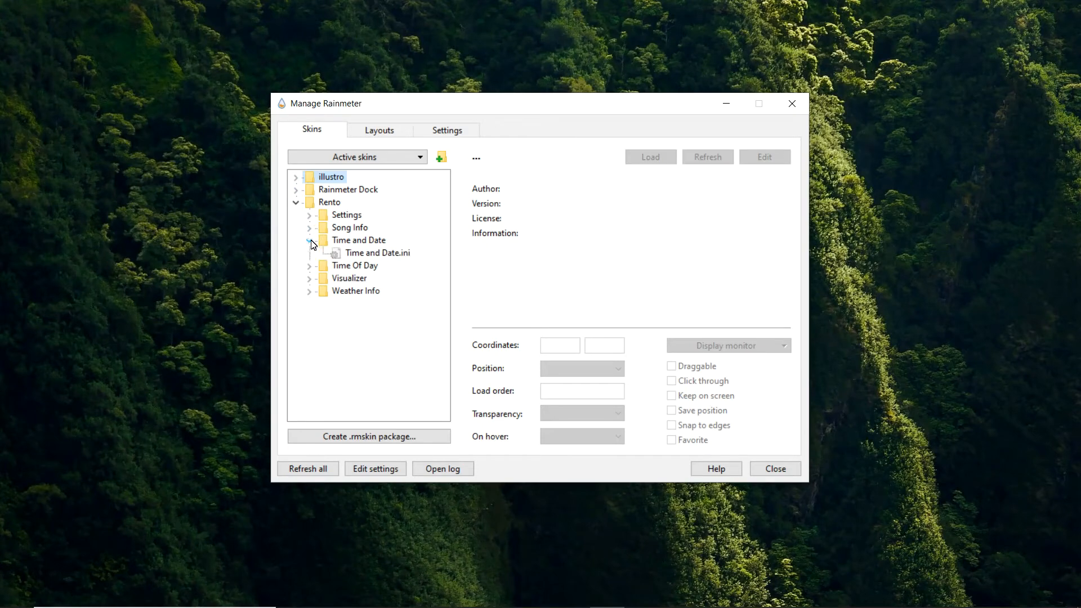
click(360, 254)
click(648, 160)
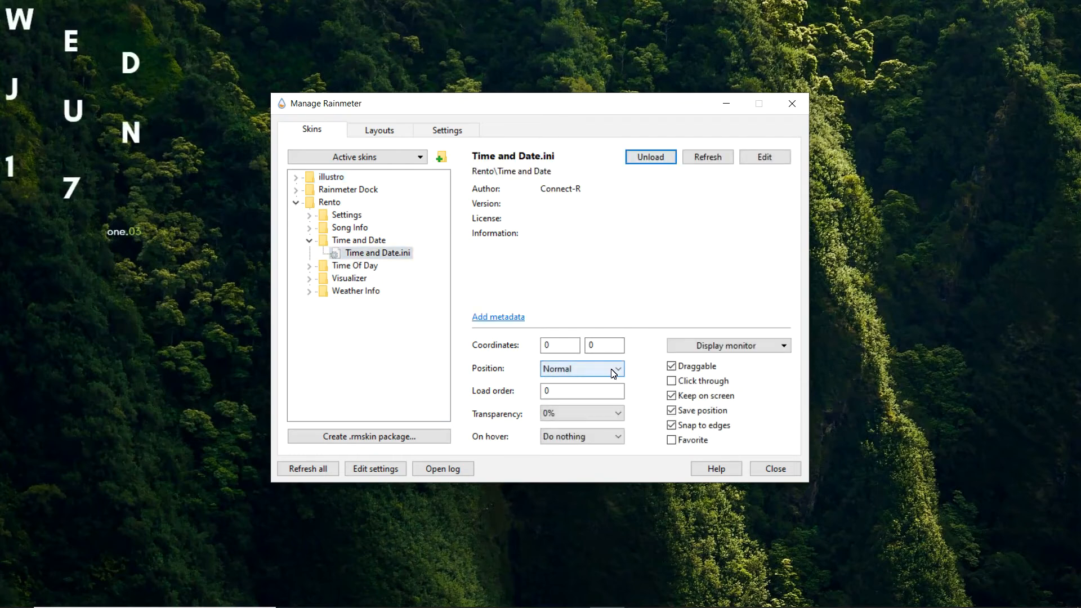
click(612, 371)
click(599, 384)
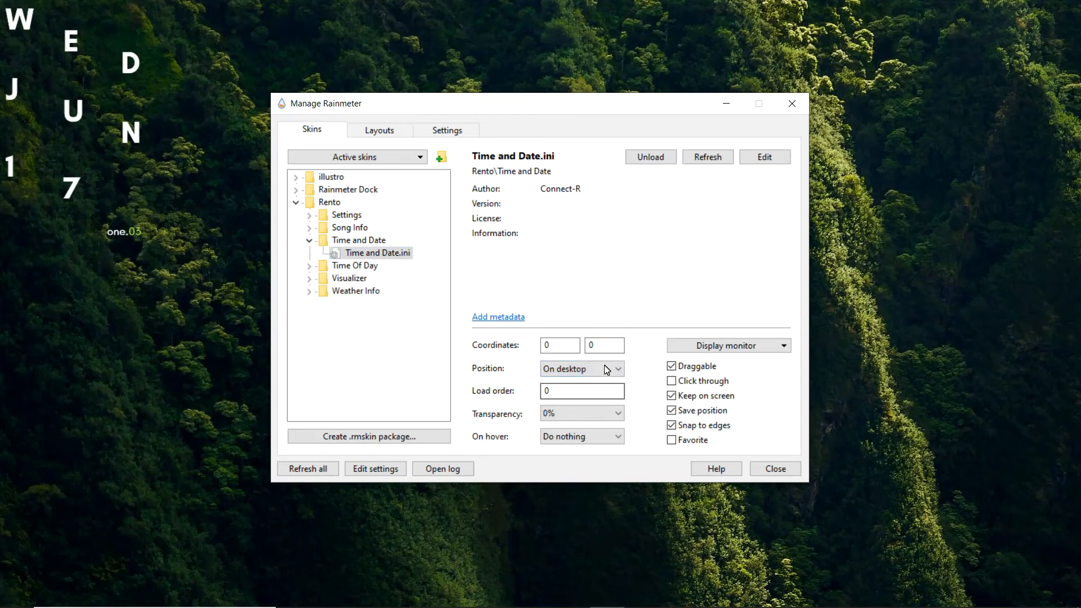
Load Rento's Visualizer.ini skin and set its position to On desktop.
click(349, 281)
click(309, 278)
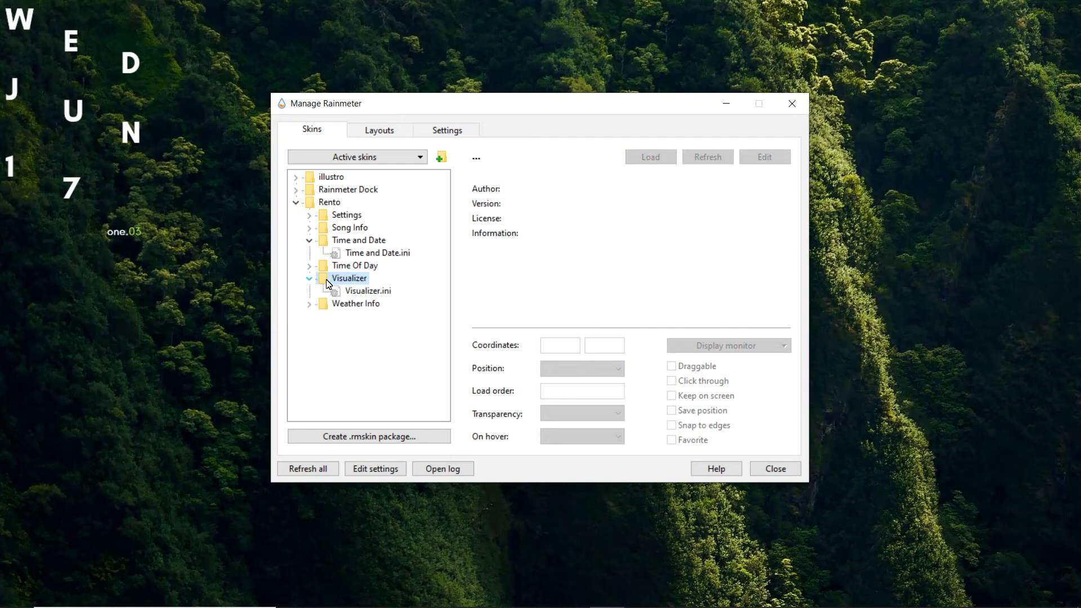
click(388, 292)
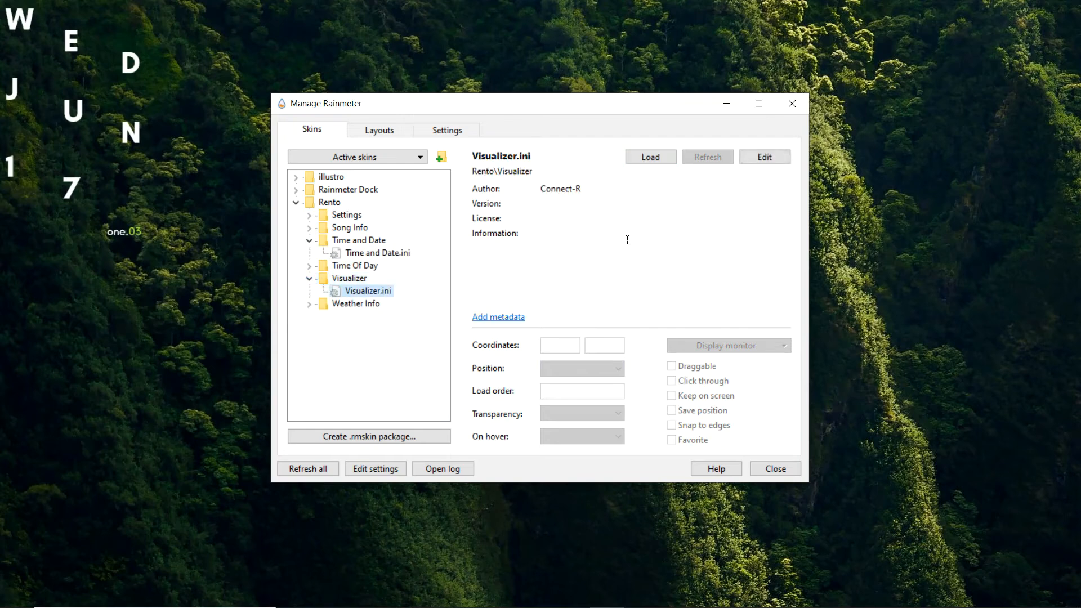
click(655, 160)
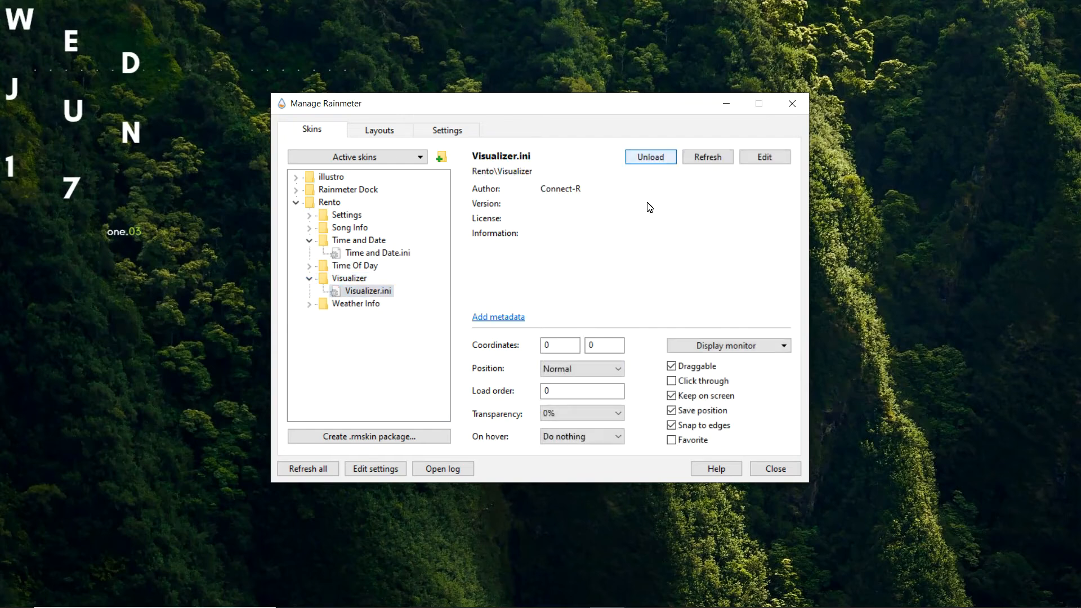
click(615, 369)
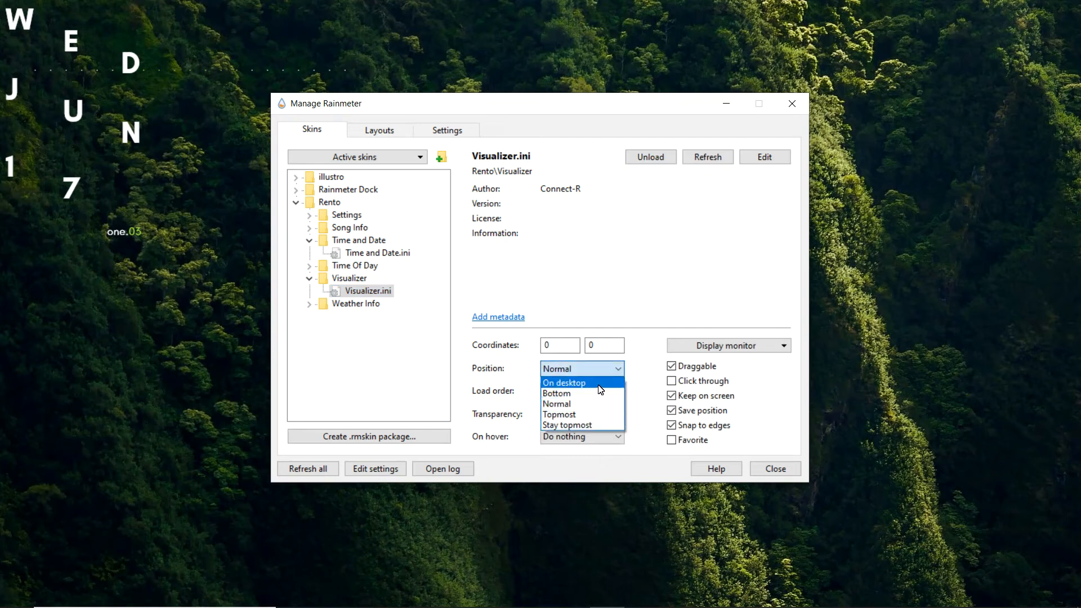
click(599, 387)
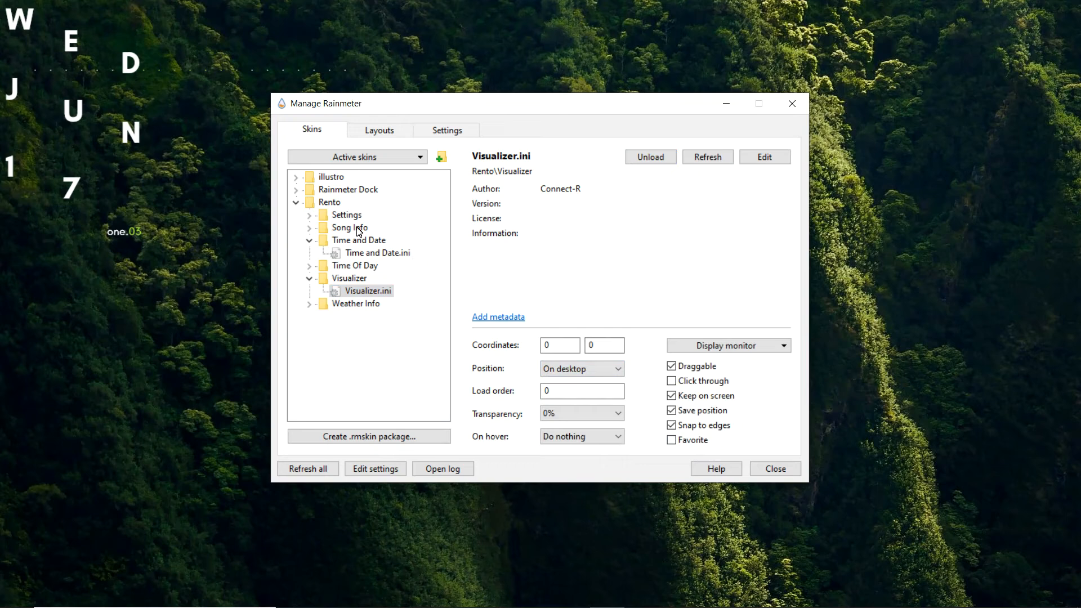
Load Rainmeter Dock.ini, set its position to On desktop and minimize the Manage Rainmeter window.
click(297, 191)
click(338, 205)
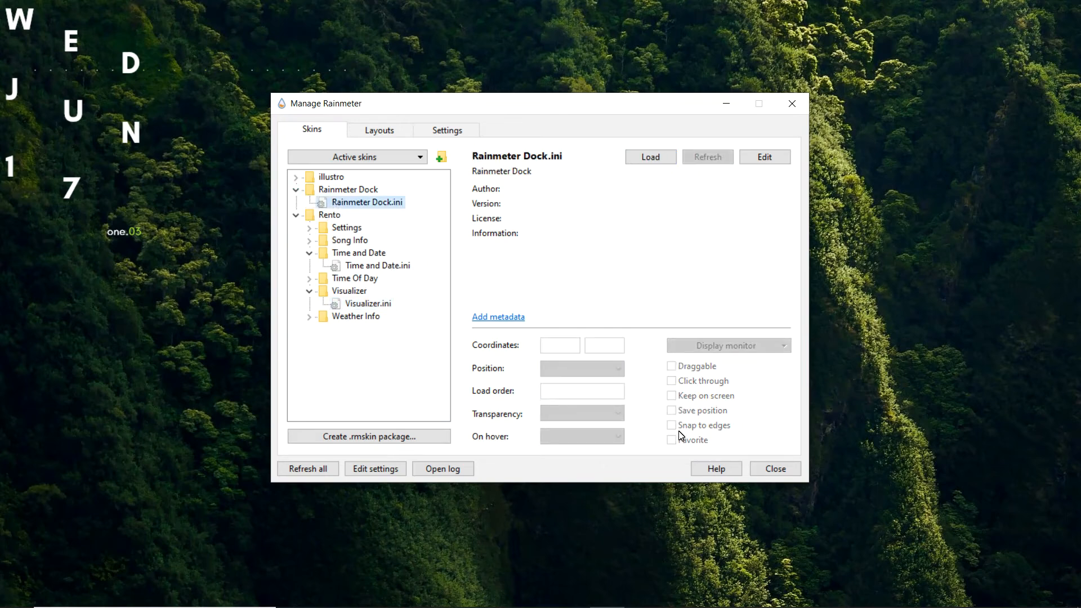
click(661, 158)
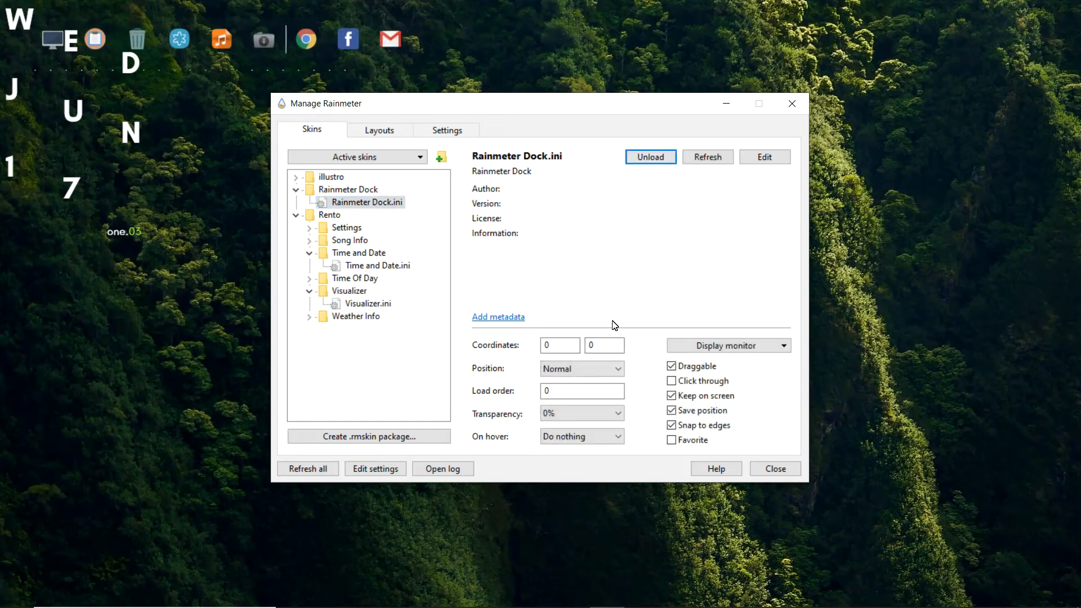
click(607, 373)
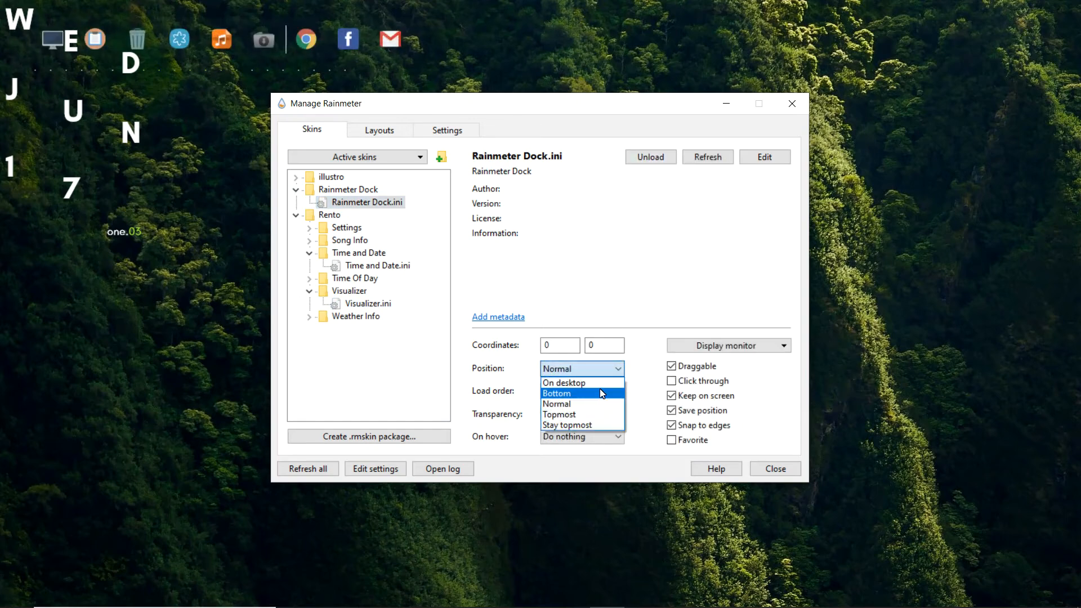
click(599, 383)
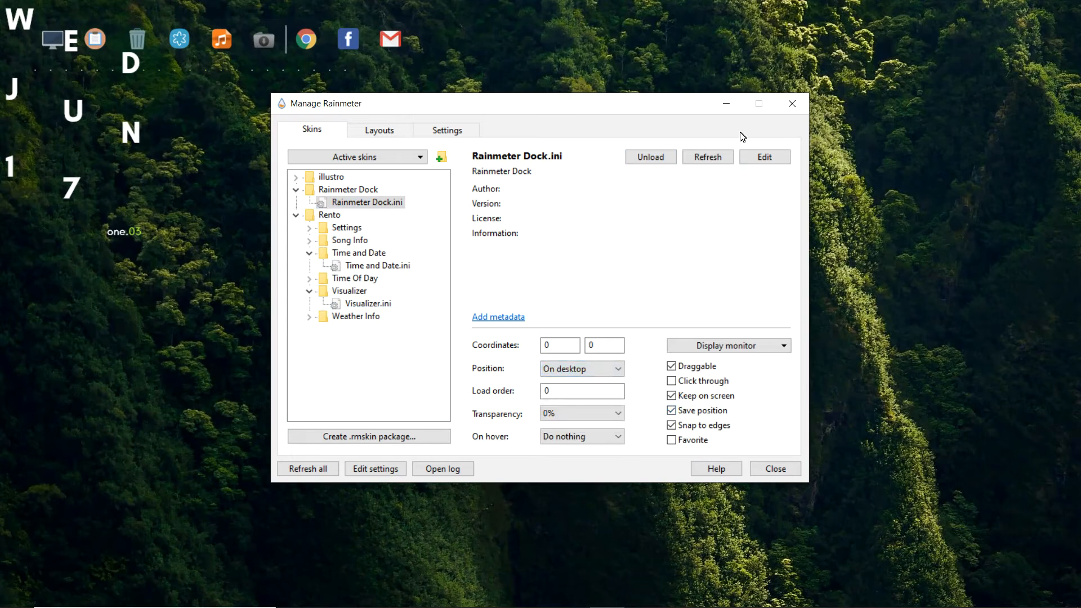
click(725, 106)
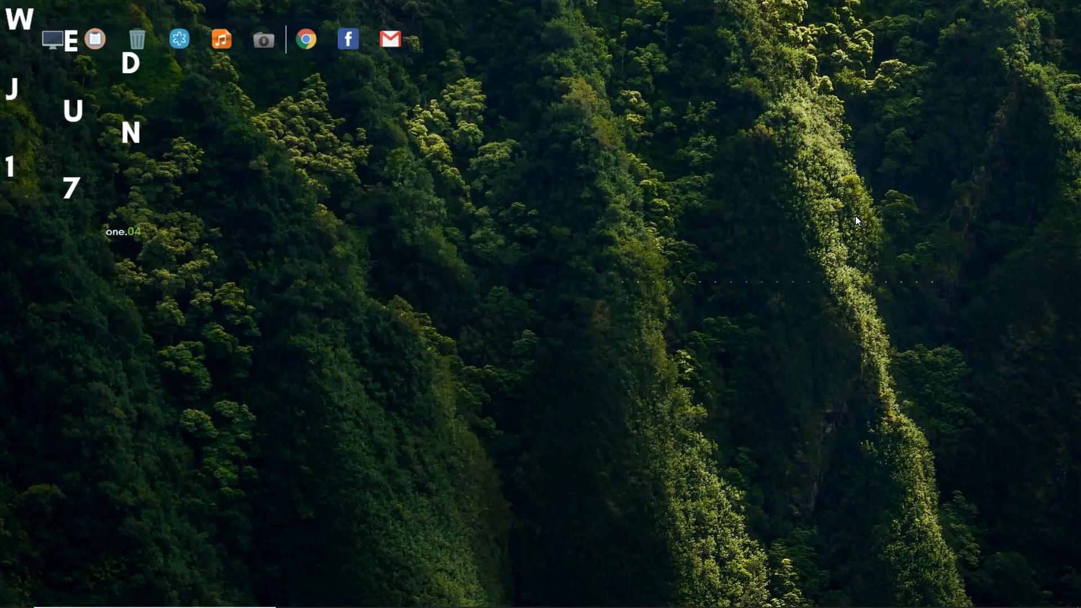
Move the date and time skin to the left-centre area of the wallpaper and the dock to the lower centre above the taskbar.
drag(81, 159, 410, 300)
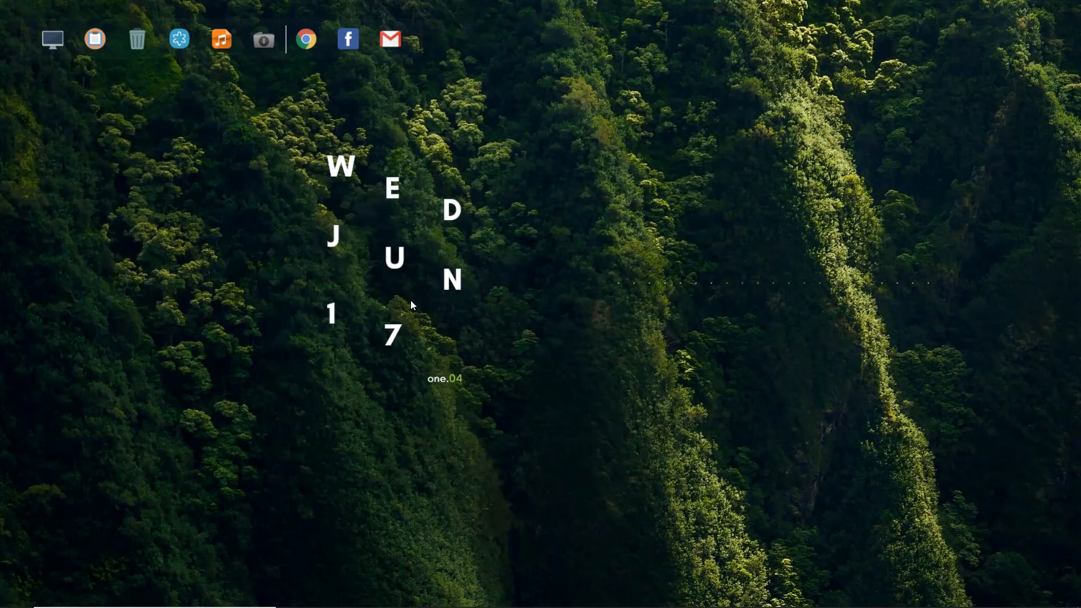
drag(201, 52, 551, 513)
drag(429, 321, 429, 315)
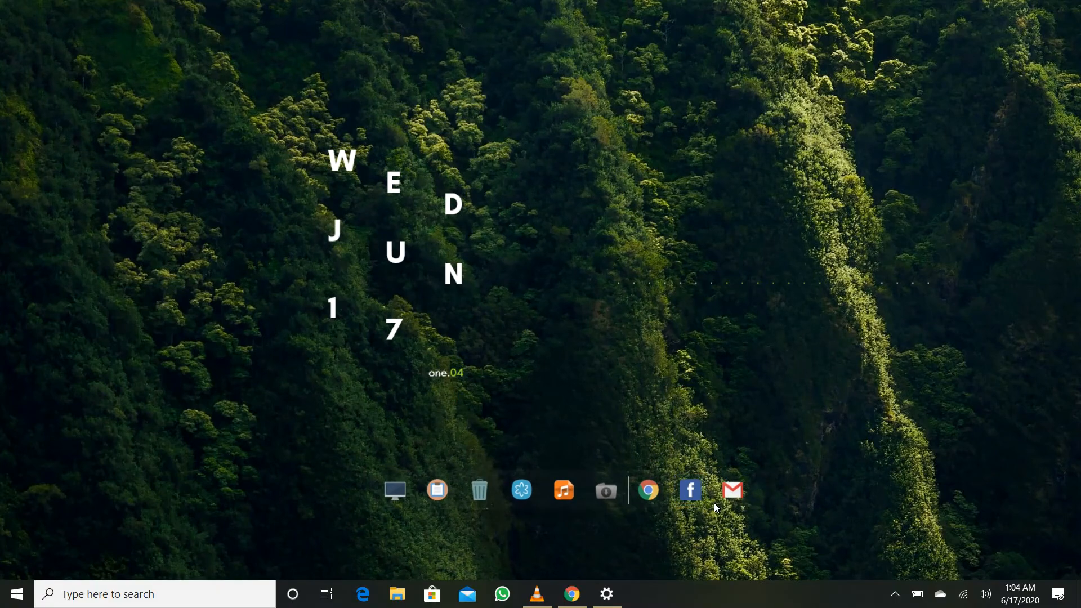
Open the Rainmeter Dock skin file for editing and check the Fill Color value in the [MeterBackground] Shape line.
right_click(714, 503)
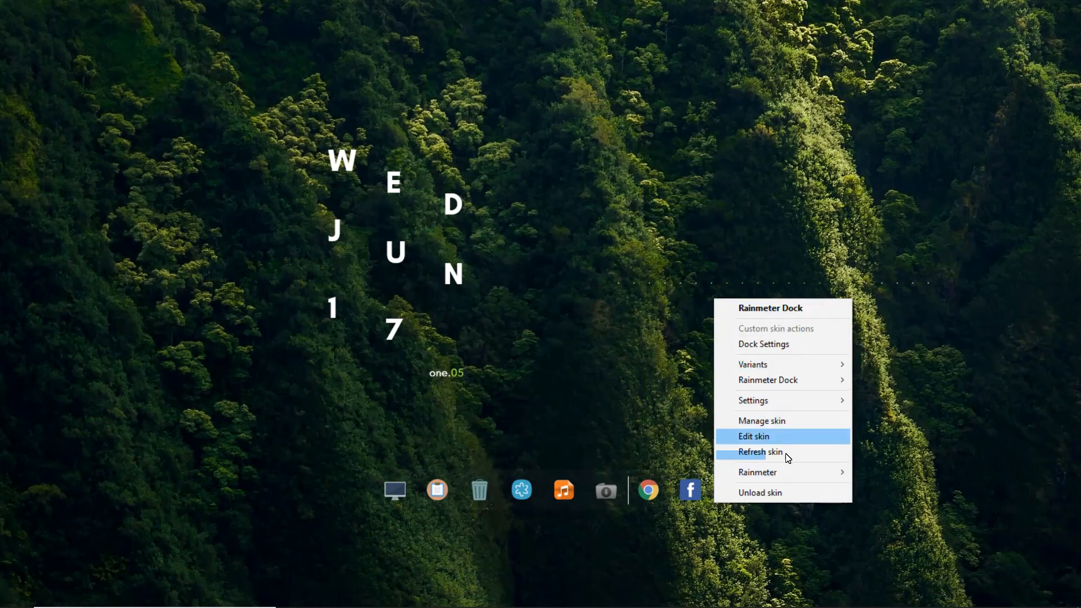
mouse_move(781, 480)
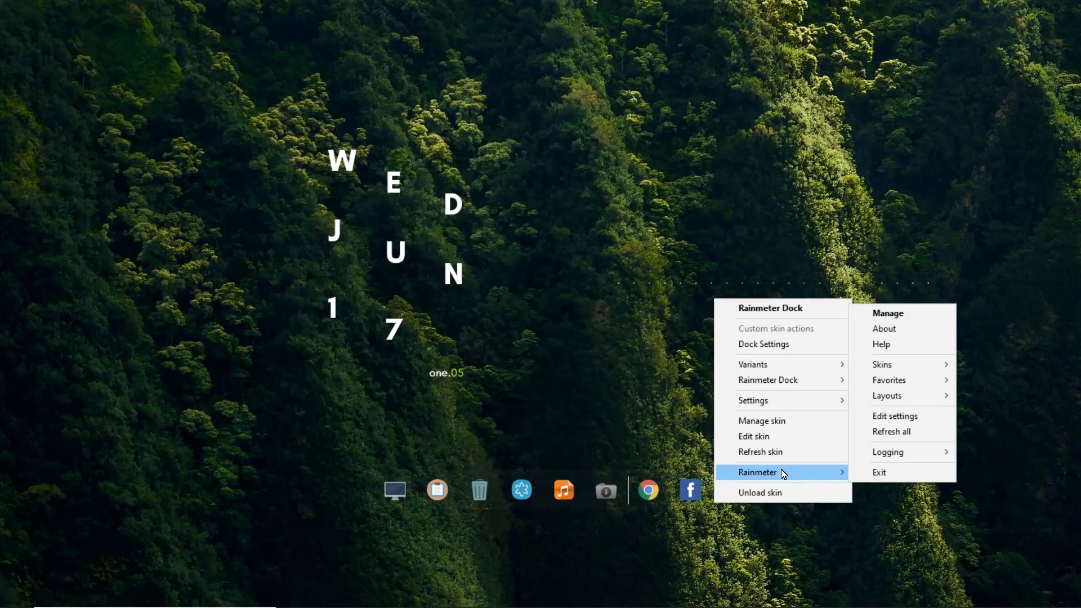
click(767, 438)
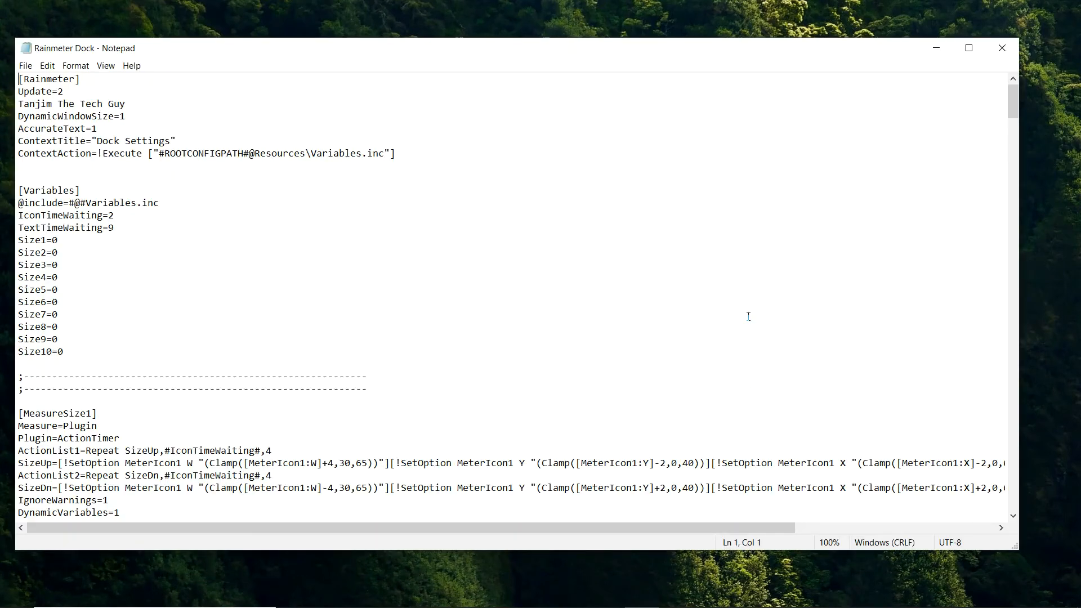
scroll(749, 317, down, 19)
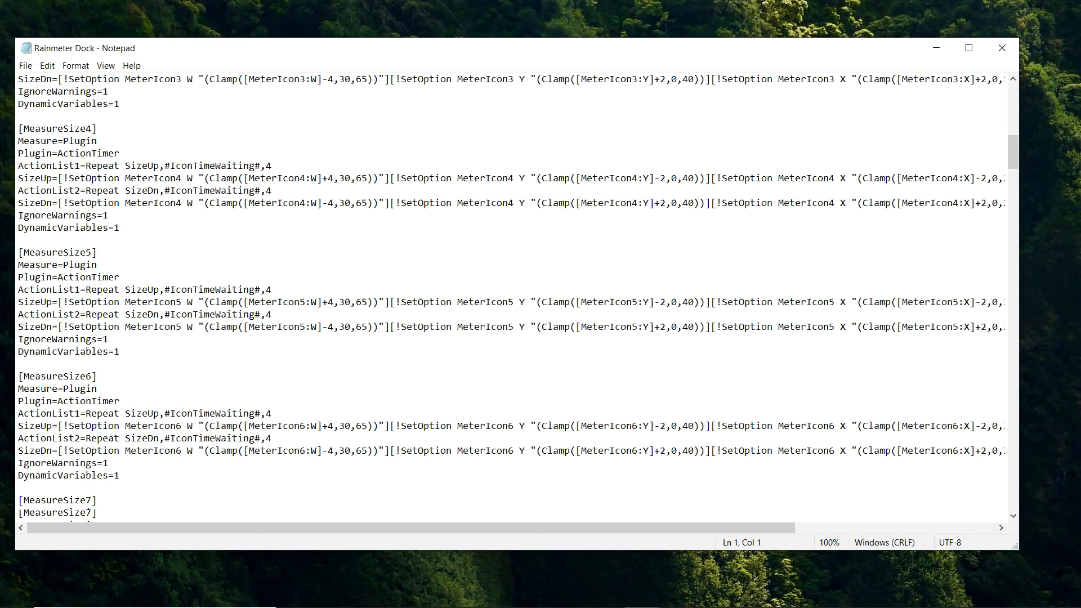
click(272, 364)
drag(1012, 169, 1009, 404)
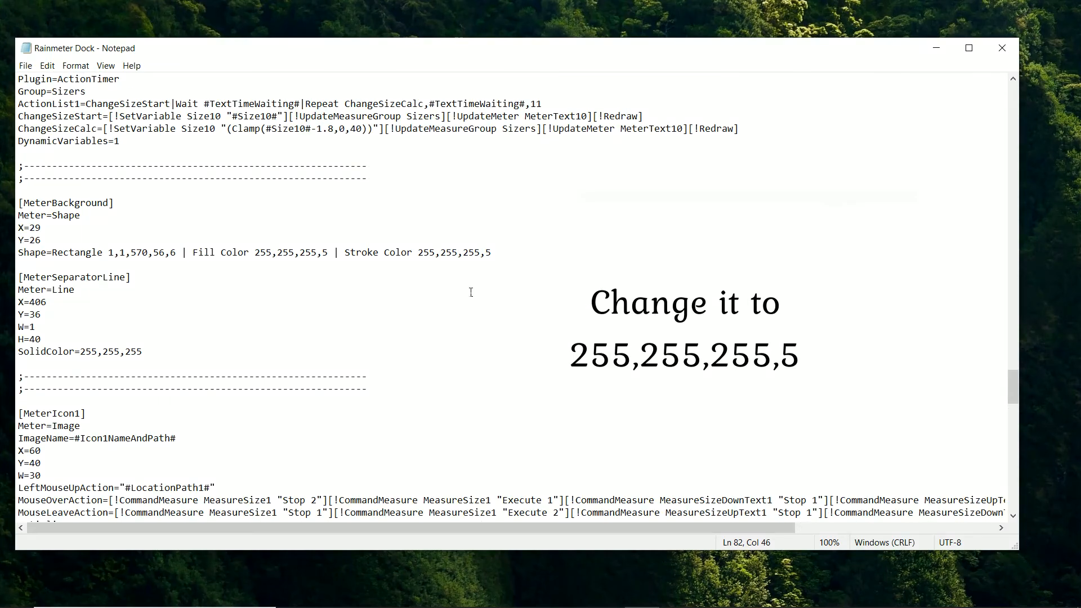
drag(330, 255, 260, 258)
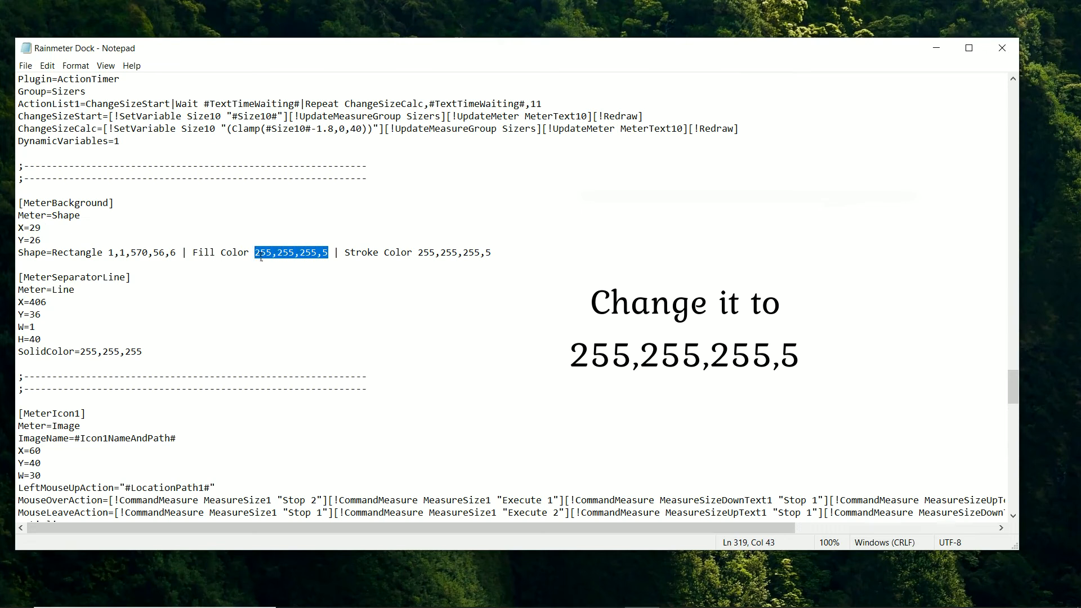
click(270, 267)
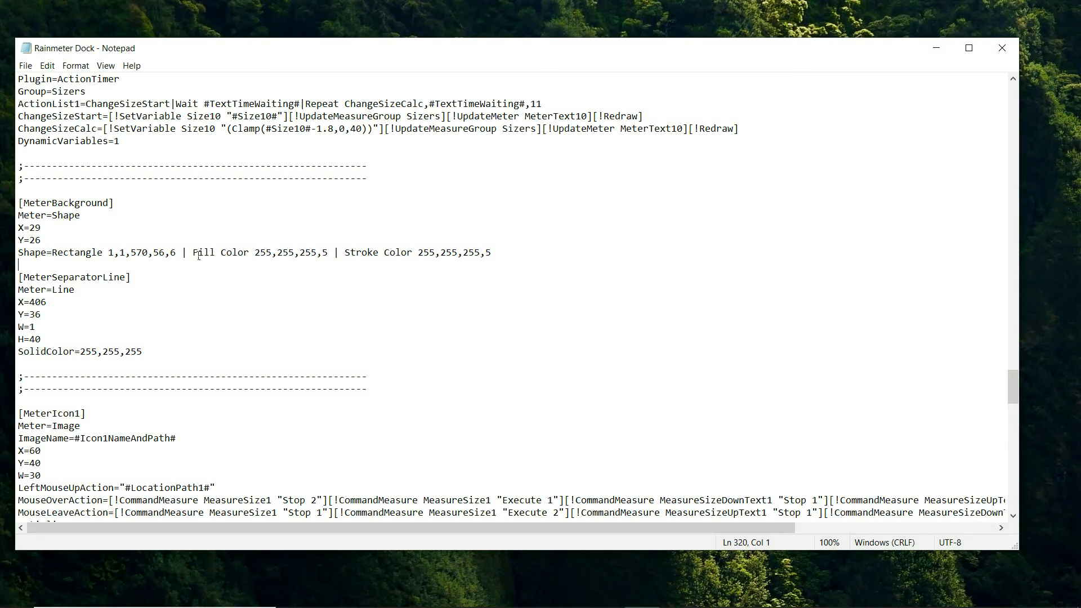
drag(193, 254, 332, 255)
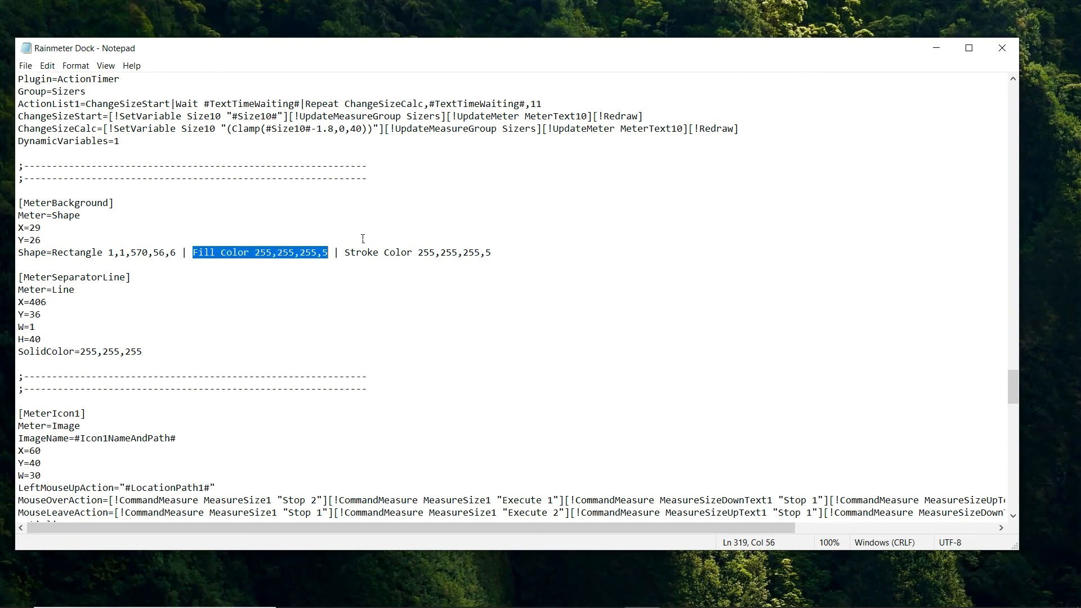
Close the dock's skin file, set the taskbar location on screen to Left and minimize the Settings window.
click(1000, 48)
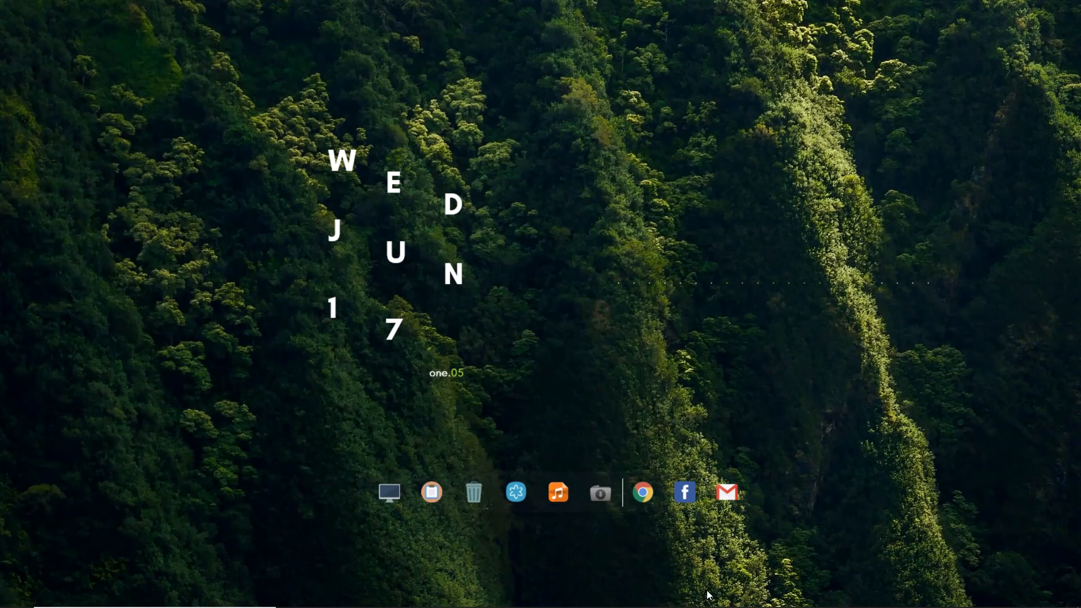
mouse_move(708, 607)
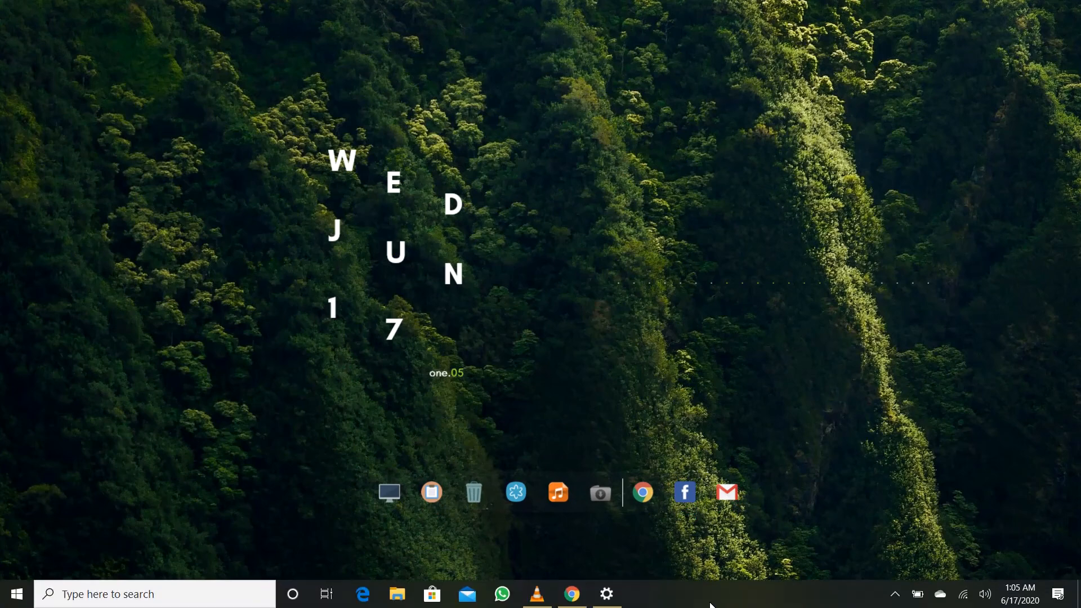
right_click(711, 605)
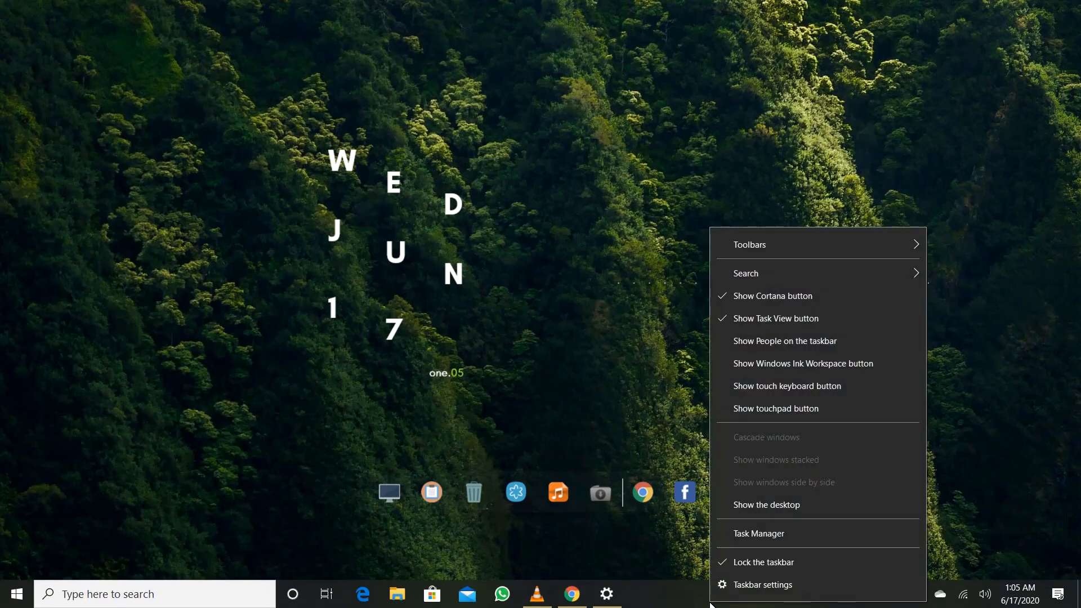
click(735, 585)
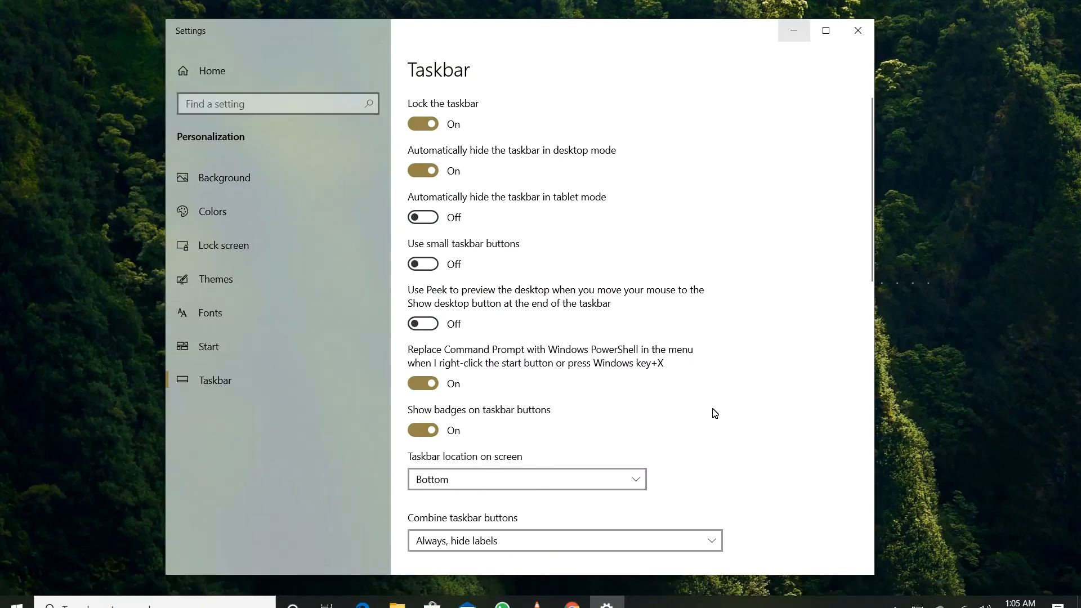
click(608, 478)
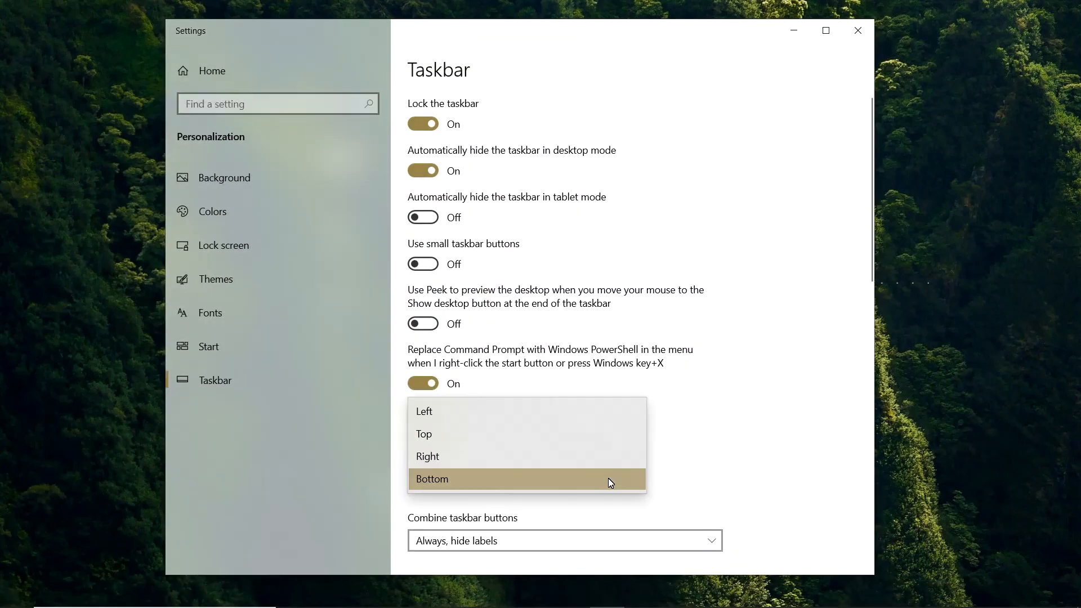
click(582, 426)
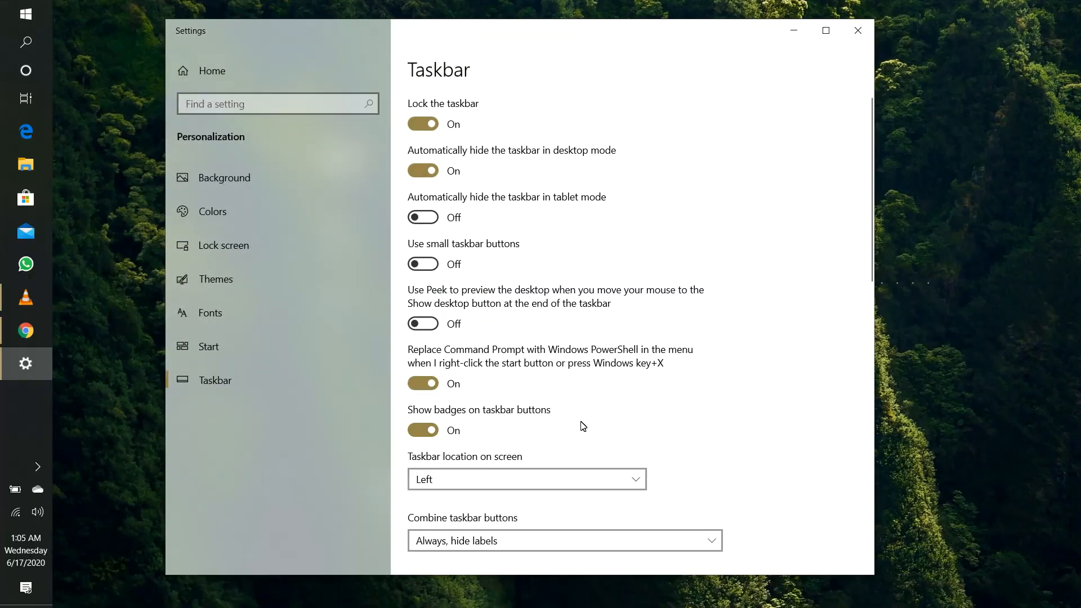
click(794, 31)
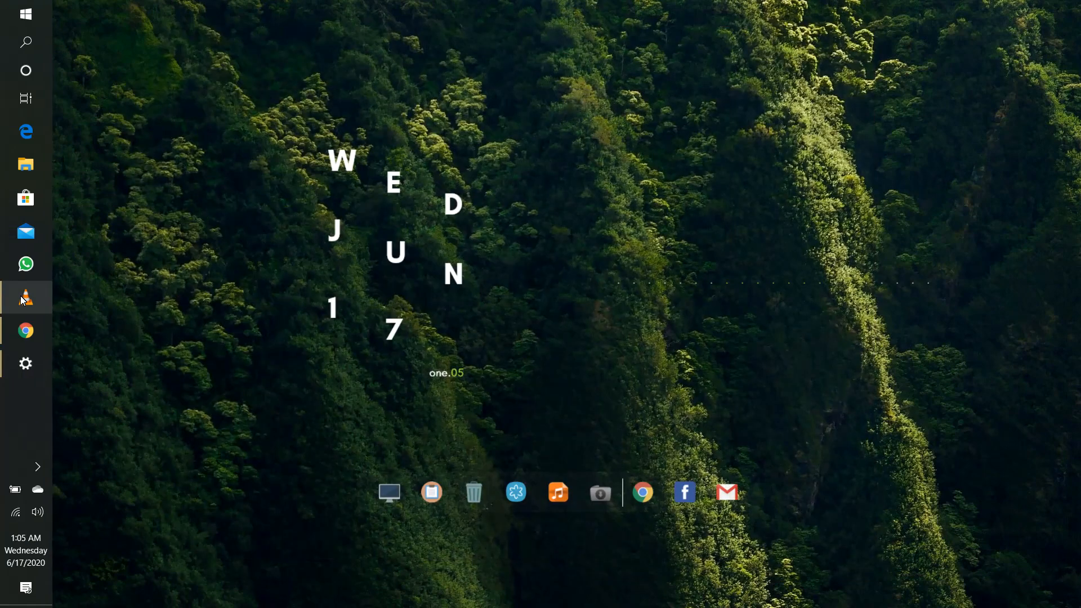
Switch to VLC media player, play the loaded song to run the visualizer skin and minimize the player.
click(23, 299)
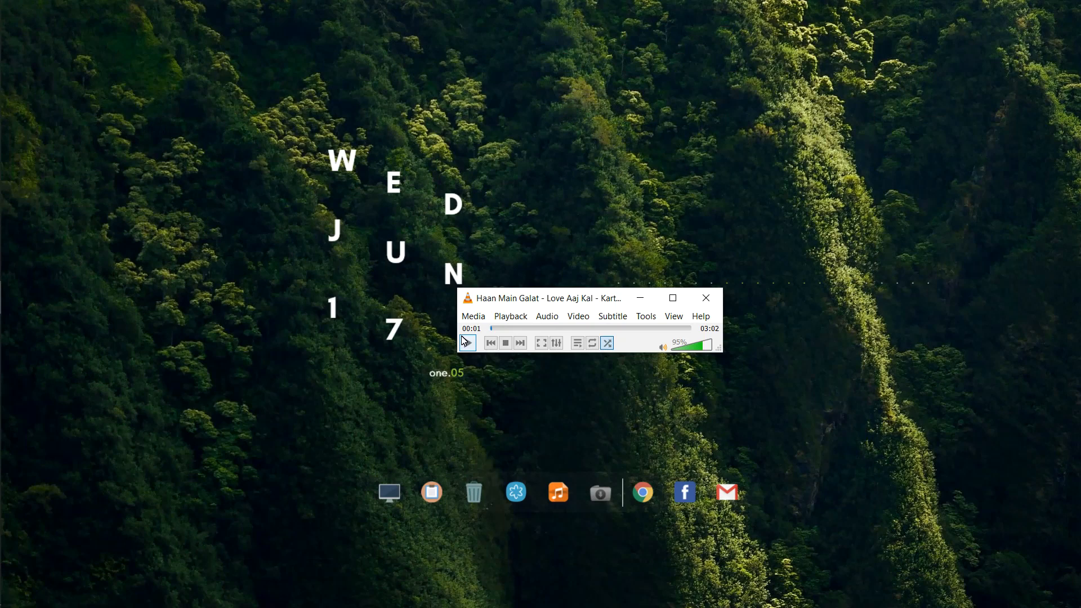
click(640, 298)
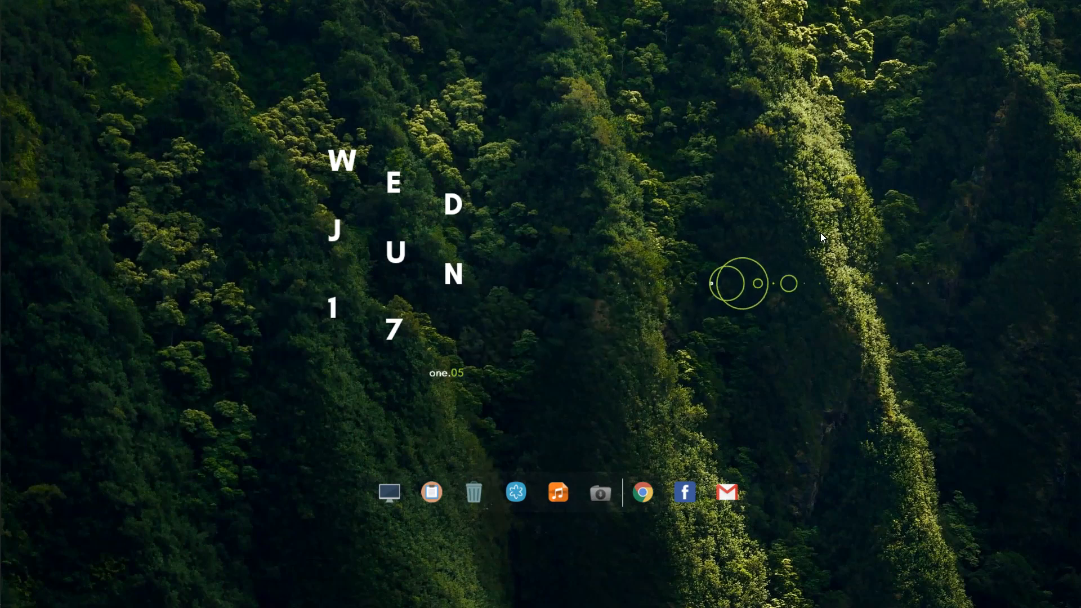